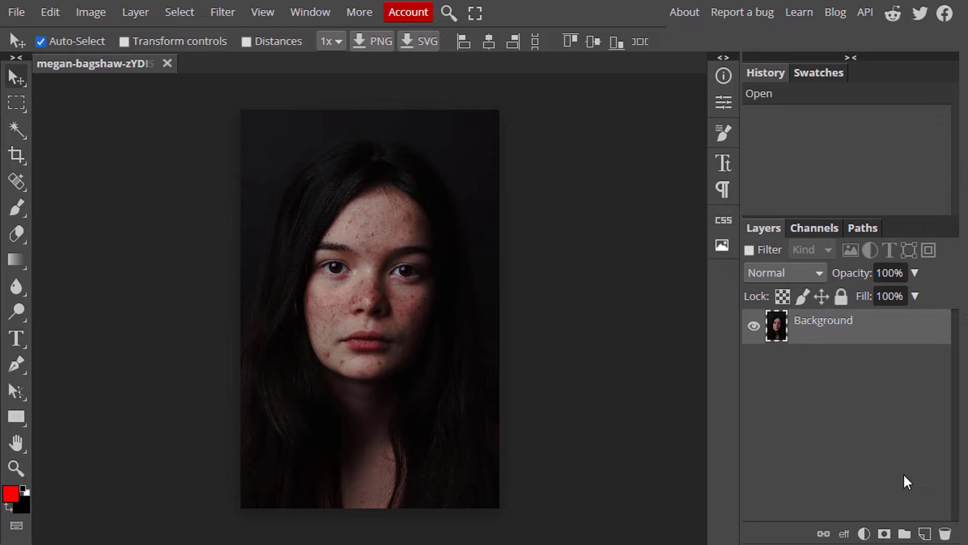
- Duplicate the Background layer and add a Hue/Saturation adjustment layer above the copy
{"action": "key", "text": "ctrl+j"}
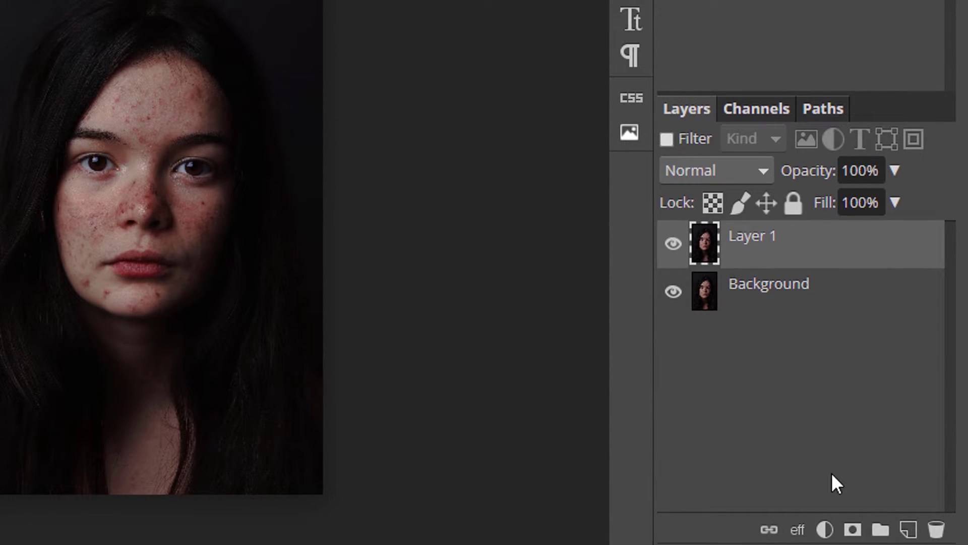
{"action": "left_click", "coordinate": [826, 529]}
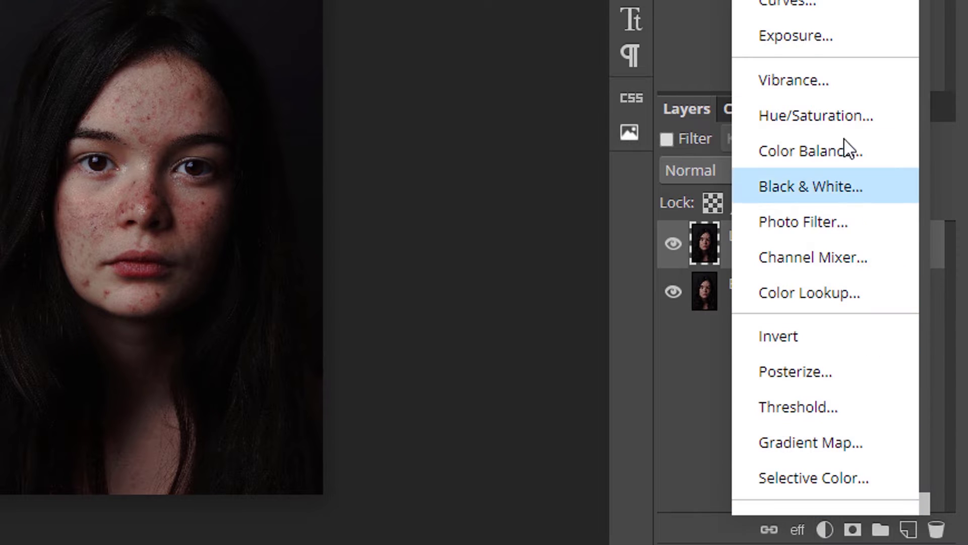
{"action": "left_click", "coordinate": [841, 110]}
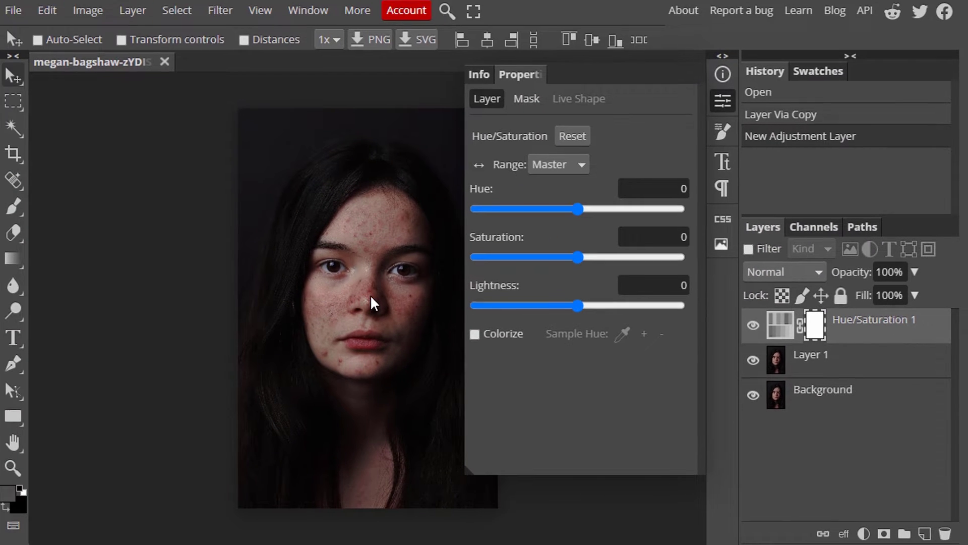
- Sample the red blemish on the chin so the Hue/Saturation adjustment targets the Red range
{"action": "key", "text": "ctrl+plus"}
{"action": "key", "text": "ctrl+plus"}
{"action": "scroll", "coordinate": [373, 296], "scroll_direction": "down", "scroll_amount": 2}
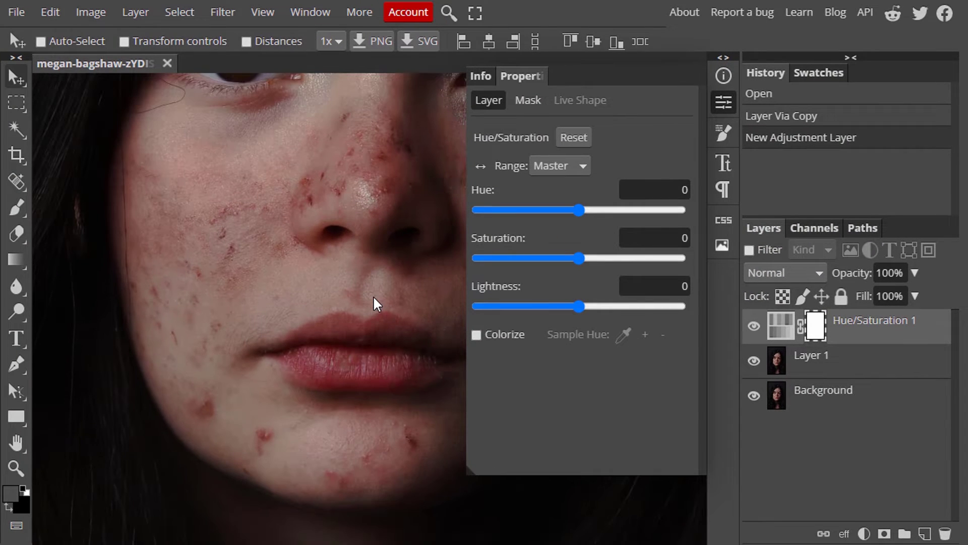
{"action": "left_click", "coordinate": [480, 167]}
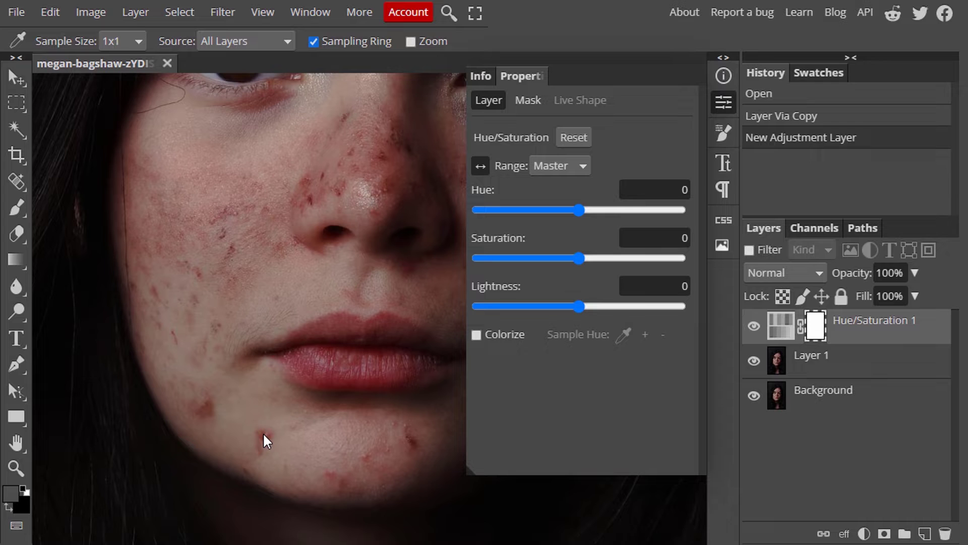
{"action": "left_click", "coordinate": [263, 433]}
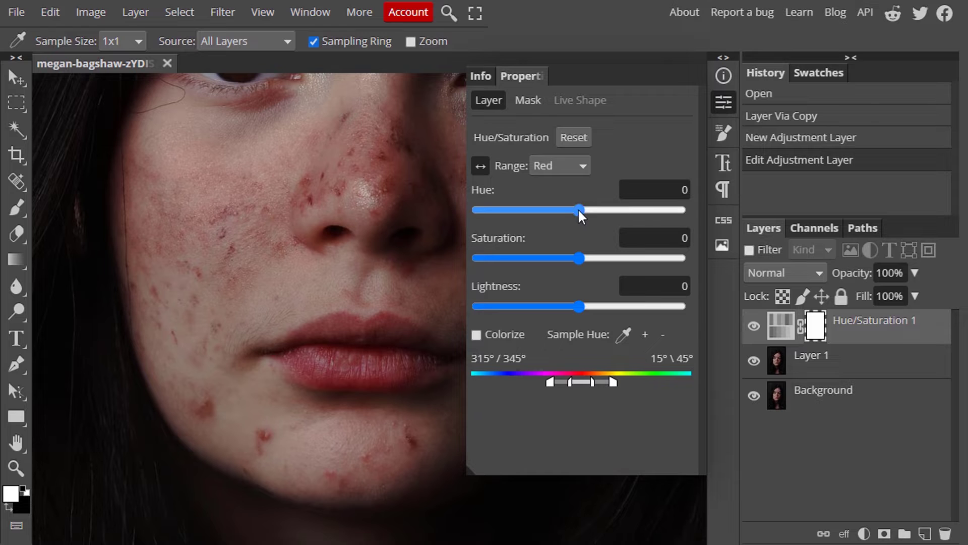
- Set the reds' hue to 180 and saturation to 100, and narrow the affected range to 336°/339° through 9°\13°
{"action": "left_click_drag", "start_coordinate": [578, 208], "coordinate": [745, 199]}
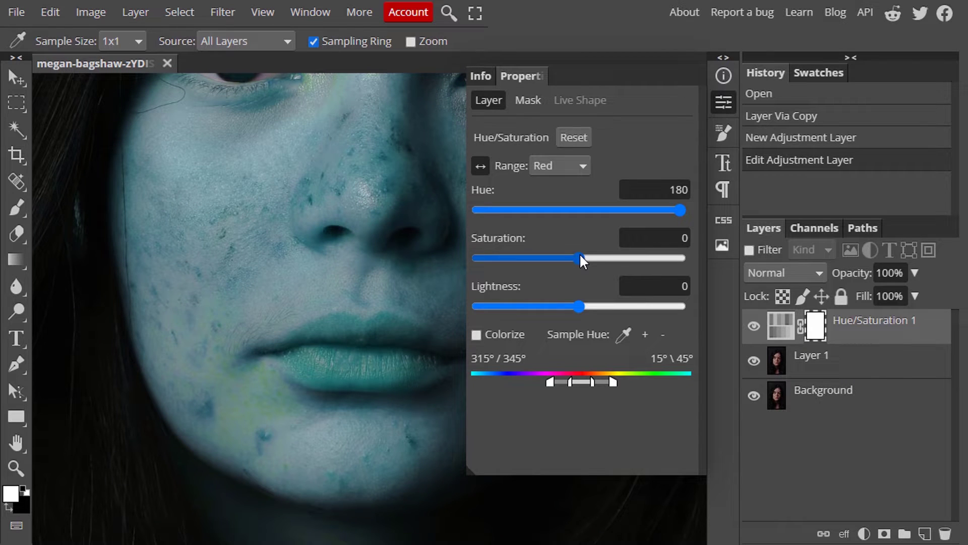
{"action": "left_click_drag", "start_coordinate": [580, 259], "coordinate": [722, 253]}
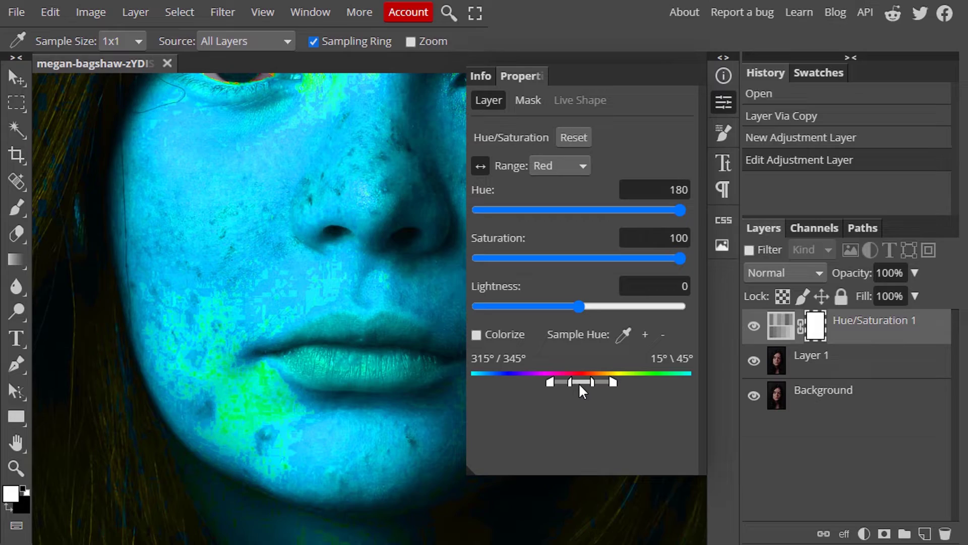
{"action": "left_click_drag", "start_coordinate": [551, 382], "coordinate": [571, 381]}
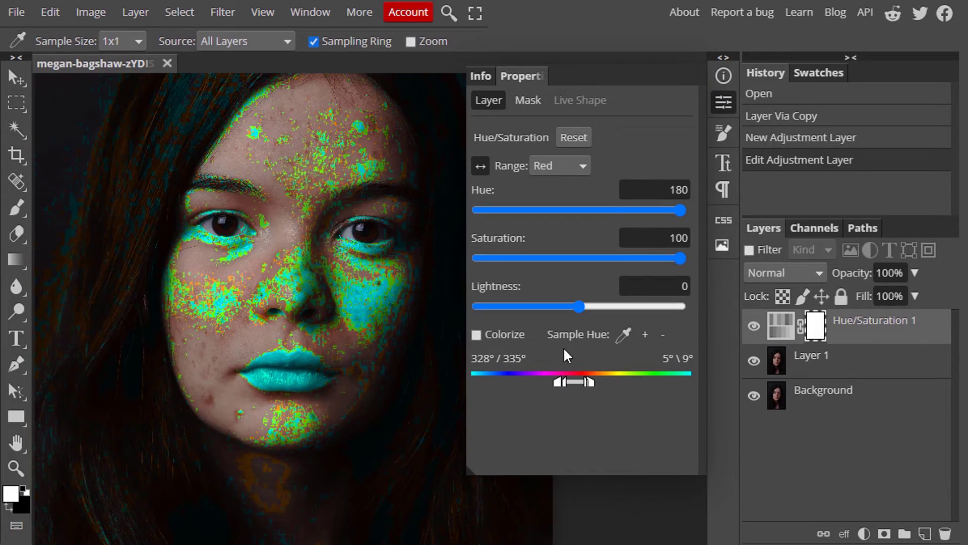
{"action": "mouse_move", "coordinate": [575, 382]}
{"action": "left_mouse_down"}
{"action": "mouse_move", "coordinate": [589, 383]}
{"action": "mouse_move", "coordinate": [559, 383]}
{"action": "mouse_move", "coordinate": [567, 382]}
{"action": "left_mouse_up"}
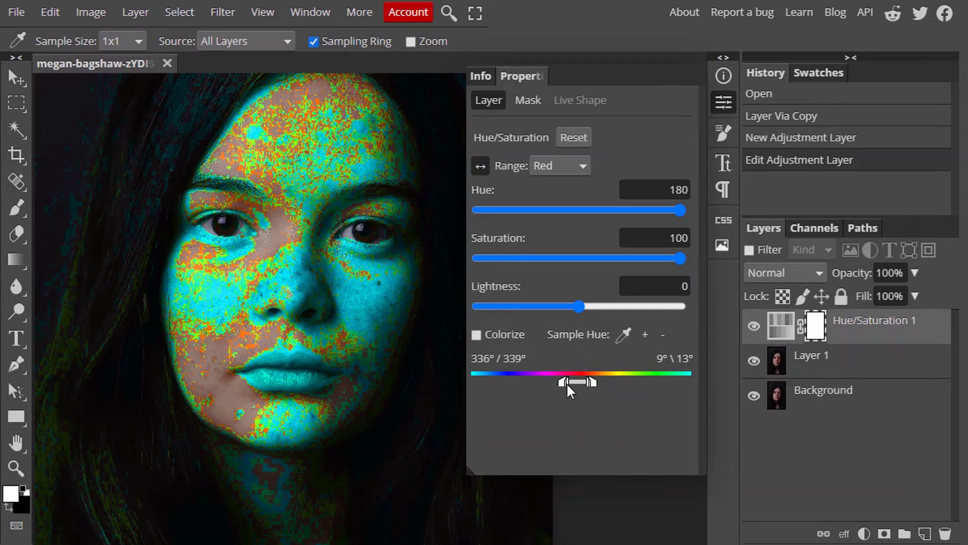
- Reset the reds' saturation and hue to 0, keeping the narrowed color range
{"action": "left_click", "coordinate": [662, 242]}
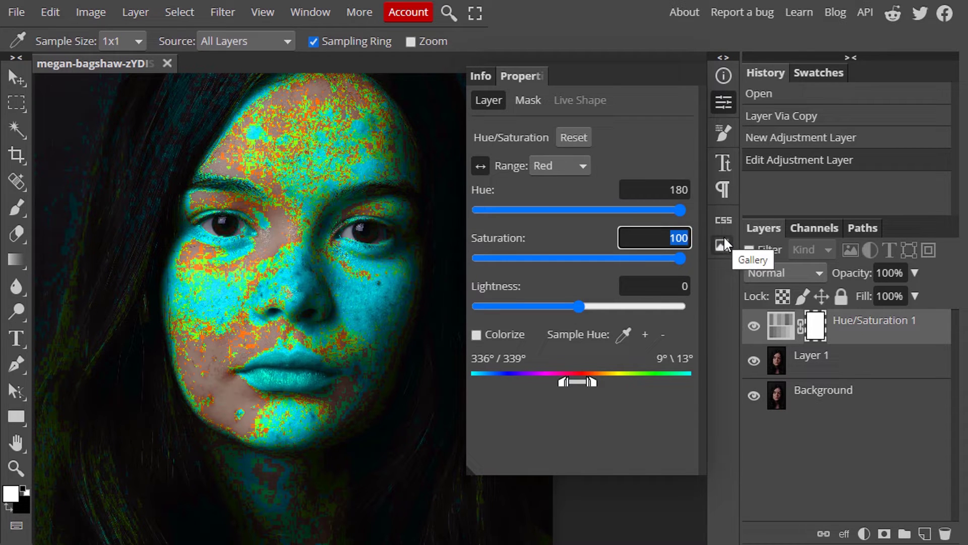
{"action": "type", "text": "0"}
{"action": "key", "text": "shift+Tab"}
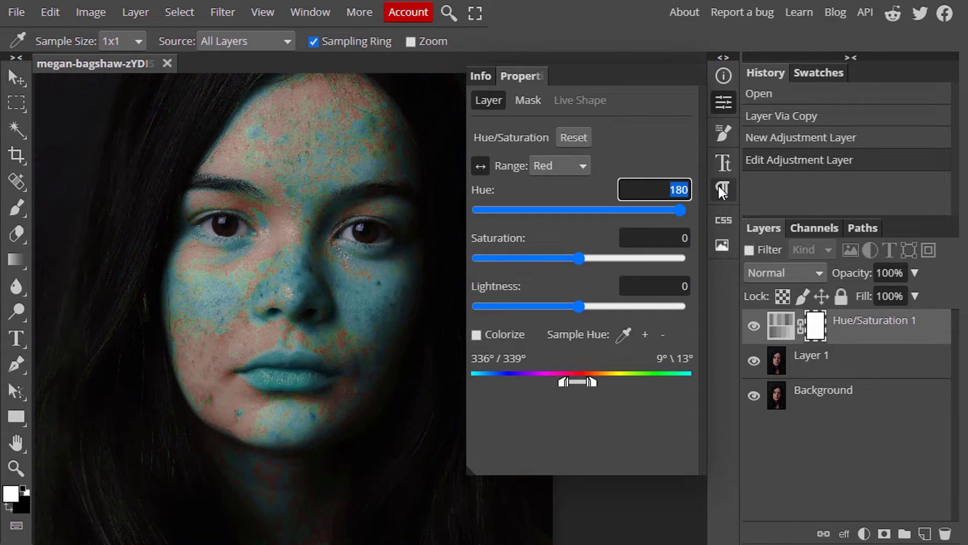
{"action": "type", "text": "0"}
{"action": "left_click", "coordinate": [647, 145]}
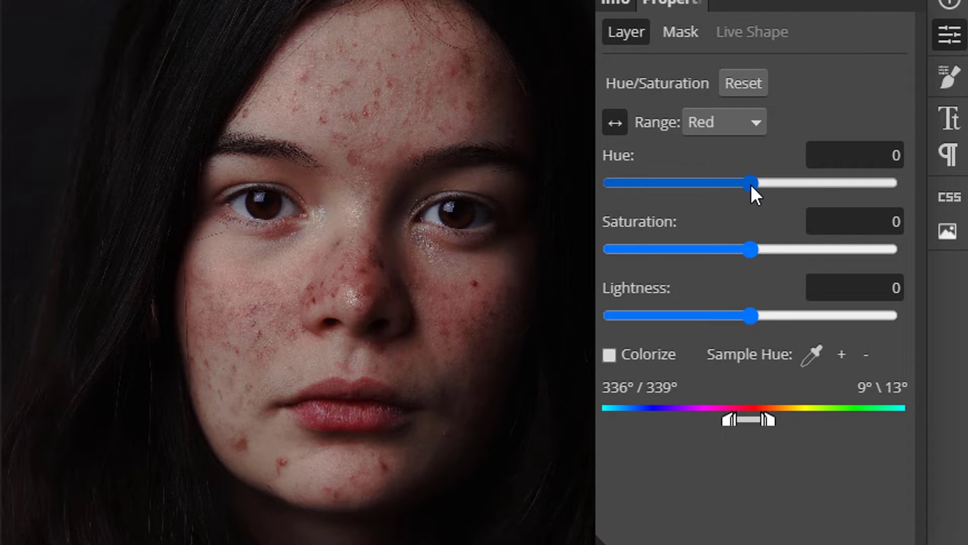
- Set the reds' hue to 16, lightness to 14 and saturation to 5, and compare with the adjustment layer hidden and shown
{"action": "left_click_drag", "start_coordinate": [751, 184], "coordinate": [764, 184]}
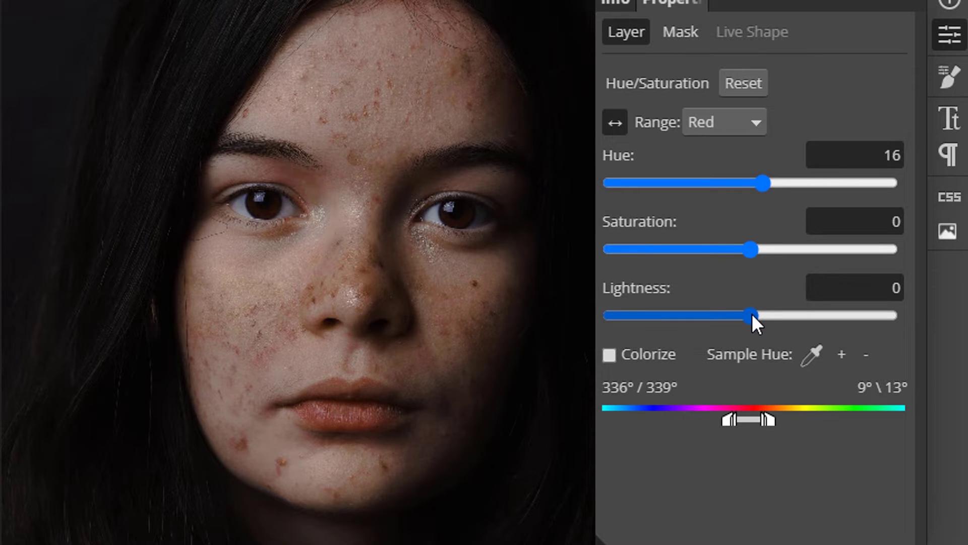
{"action": "left_click_drag", "start_coordinate": [752, 314], "coordinate": [770, 313]}
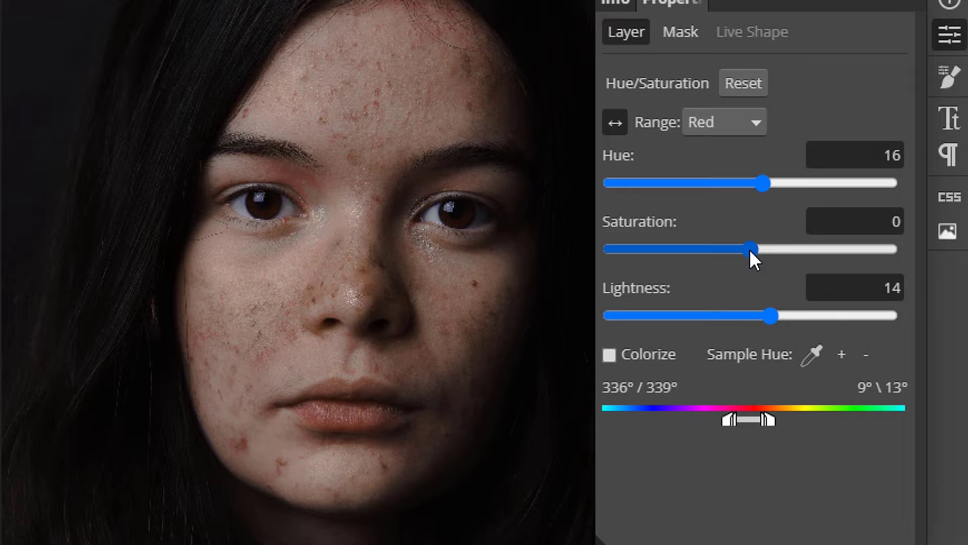
{"action": "left_click_drag", "start_coordinate": [747, 250], "coordinate": [758, 247]}
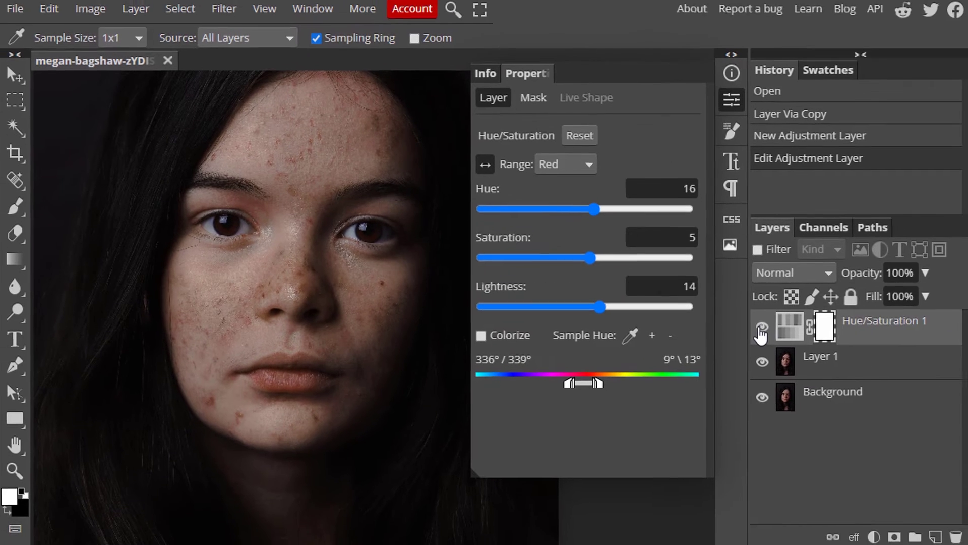
{"action": "left_click", "coordinate": [753, 328]}
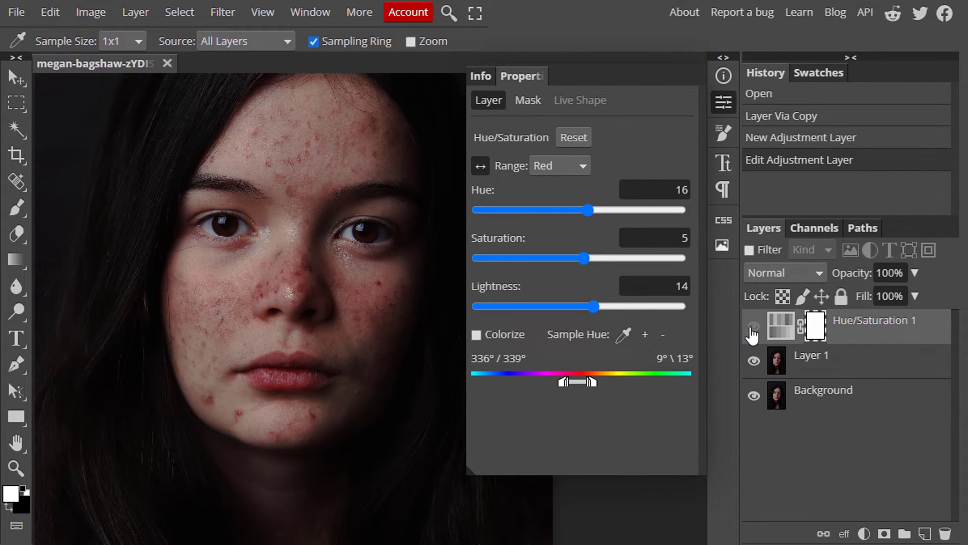
{"action": "left_click", "coordinate": [752, 328]}
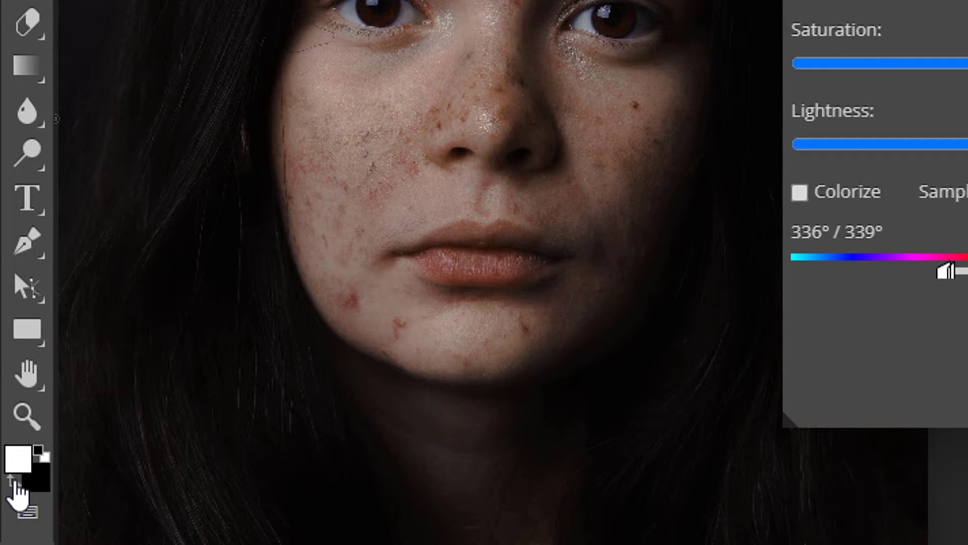
- Make black the foreground color and set the mask-painting brush's hardness to 0%
{"action": "left_click", "coordinate": [13, 483]}
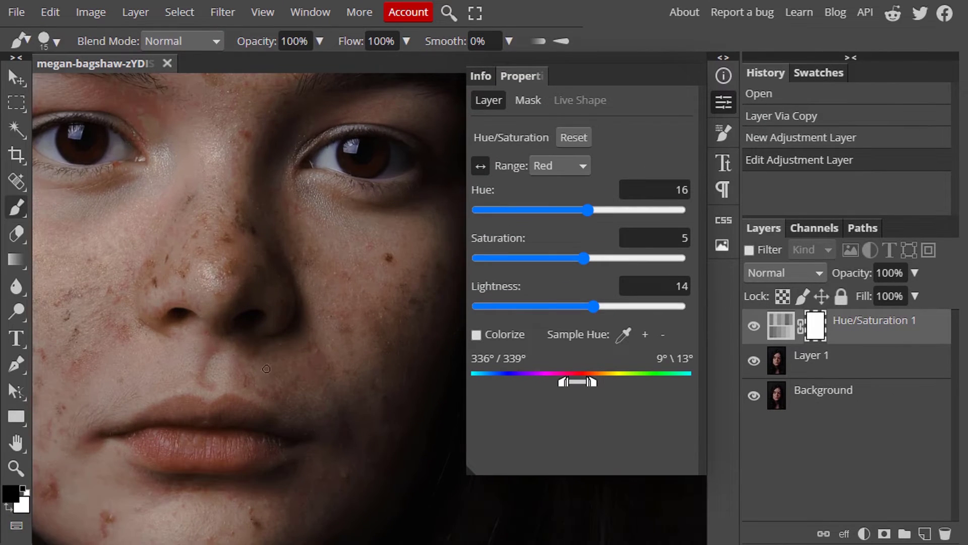
{"action": "left_click_drag", "start_coordinate": [237, 356], "coordinate": [313, 258]}
{"action": "left_click", "coordinate": [55, 43]}
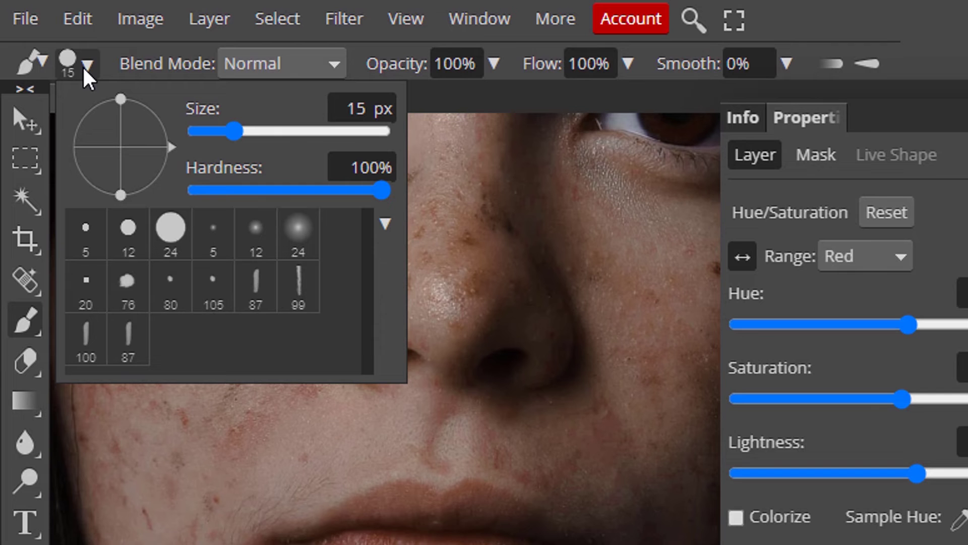
{"action": "left_click_drag", "start_coordinate": [382, 190], "coordinate": [123, 190]}
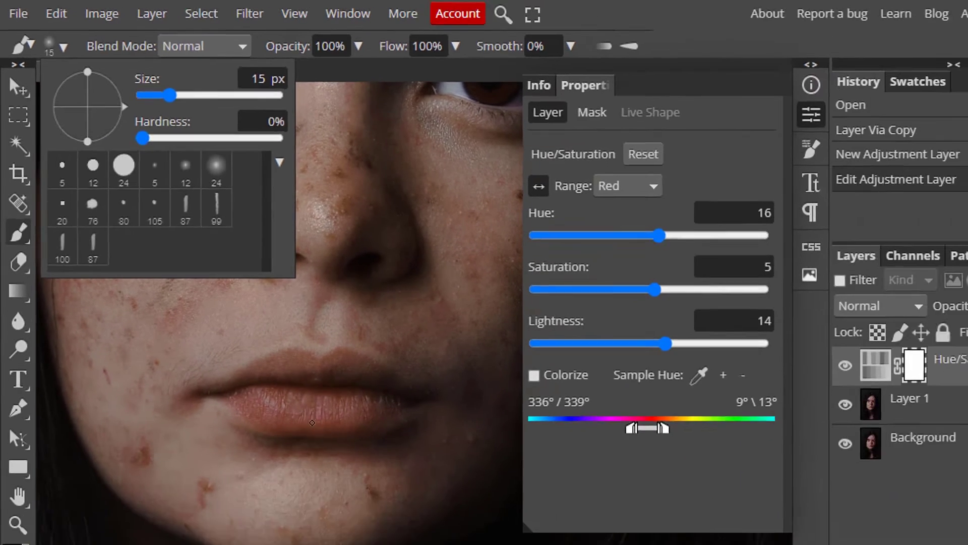
- Paint black over the lips on the Hue/Saturation mask with an enlarged soft brush to exclude them from the adjustment
{"action": "left_click", "coordinate": [261, 357]}
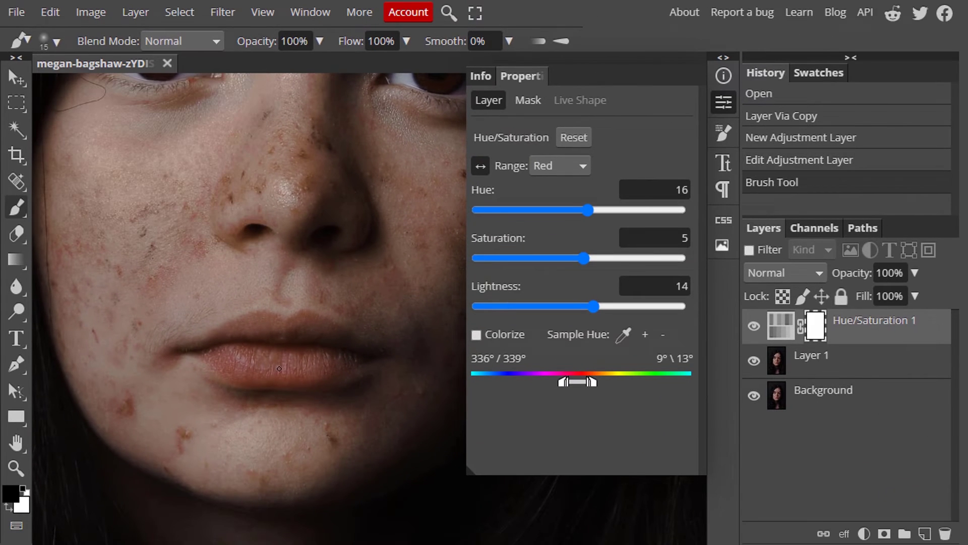
{"action": "key", "text": "bracketright"}
{"action": "key", "text": "bracketright"}
{"action": "key", "text": "bracketright"}
{"action": "key", "text": "bracketright"}
{"action": "key", "text": "bracketright"}
{"action": "key", "text": "bracketright"}
{"action": "key", "text": "bracketright"}
{"action": "key", "text": "bracketright"}
{"action": "key", "text": "bracketright"}
{"action": "key", "text": "bracketright"}
{"action": "key", "text": "bracketright"}
{"action": "key", "text": "bracketright"}
{"action": "key", "text": "bracketright"}
{"action": "key", "text": "bracketright"}
{"action": "mouse_move", "coordinate": [261, 357]}
{"action": "left_mouse_down"}
{"action": "mouse_move", "coordinate": [240, 344]}
{"action": "mouse_move", "coordinate": [218, 360]}
{"action": "mouse_move", "coordinate": [263, 340]}
{"action": "mouse_move", "coordinate": [254, 342]}
{"action": "mouse_move", "coordinate": [293, 342]}
{"action": "mouse_move", "coordinate": [273, 346]}
{"action": "mouse_move", "coordinate": [300, 353]}
{"action": "mouse_move", "coordinate": [303, 332]}
{"action": "mouse_move", "coordinate": [324, 356]}
{"action": "mouse_move", "coordinate": [318, 365]}
{"action": "mouse_move", "coordinate": [355, 359]}
{"action": "mouse_move", "coordinate": [292, 334]}
{"action": "mouse_move", "coordinate": [222, 347]}
{"action": "left_mouse_up"}
{"action": "key", "text": "bracketleft"}
{"action": "key", "text": "bracketleft"}
{"action": "key", "text": "bracketleft"}
{"action": "scroll", "coordinate": [283, 356], "scroll_direction": "down", "scroll_amount": 5}
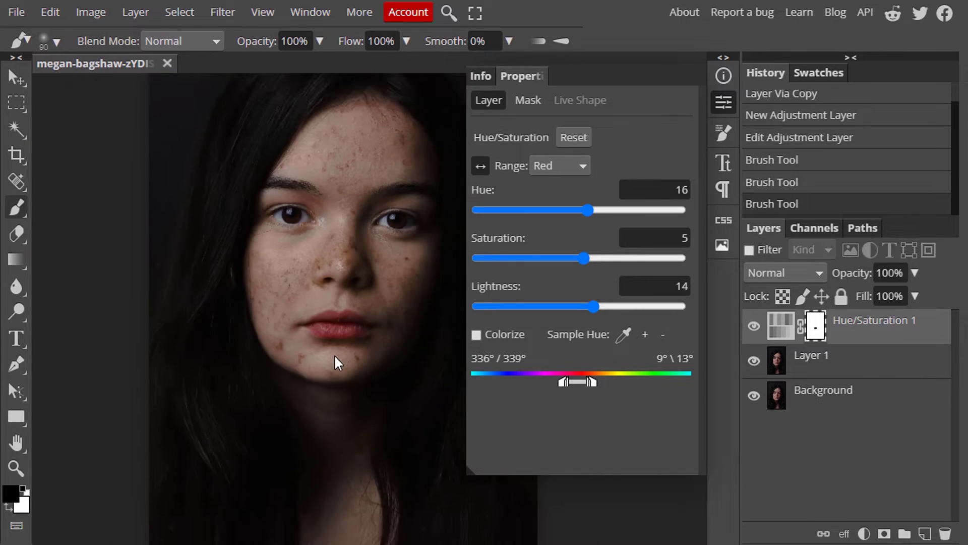
- Set the reds' hue to 11 and compare the portrait with the Hue/Saturation layer hidden and shown
{"action": "left_click", "coordinate": [761, 328]}
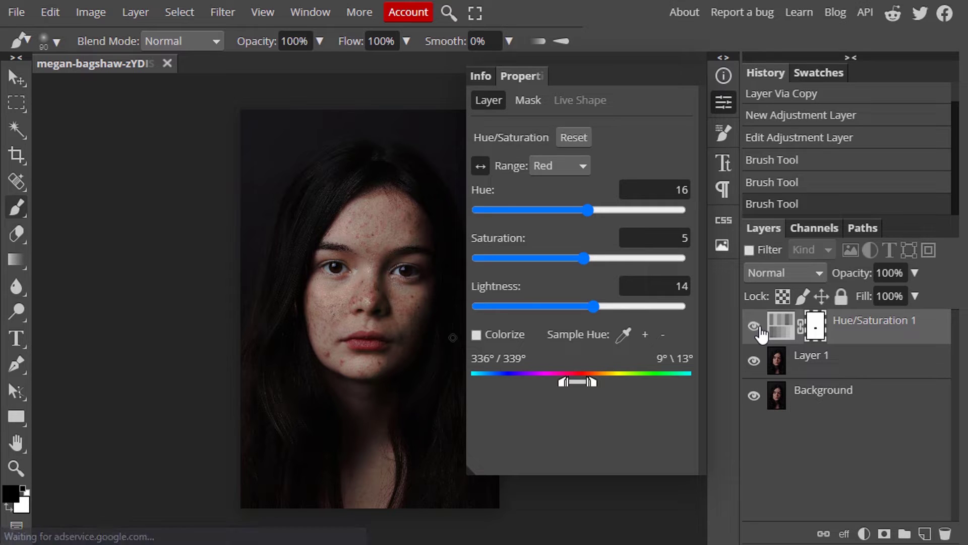
{"action": "left_click", "coordinate": [756, 327]}
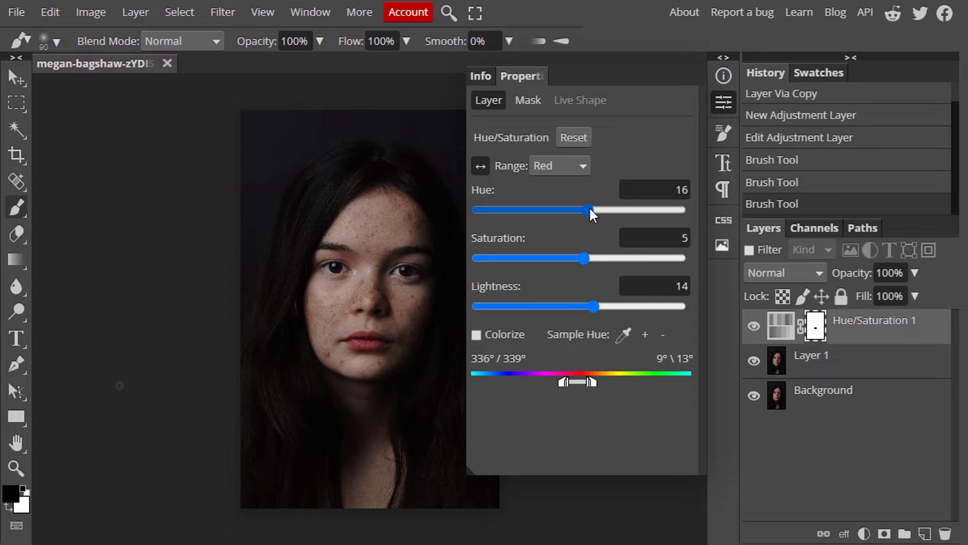
{"action": "left_click_drag", "start_coordinate": [589, 207], "coordinate": [585, 207]}
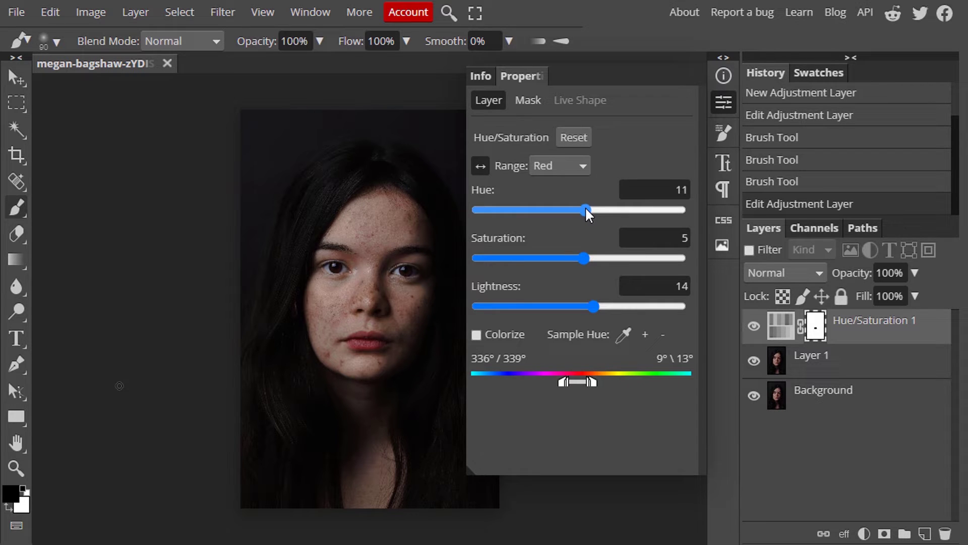
{"action": "left_click", "coordinate": [757, 327]}
{"action": "left_click", "coordinate": [756, 326]}
{"action": "left_click", "coordinate": [756, 327]}
{"action": "left_click", "coordinate": [755, 327]}
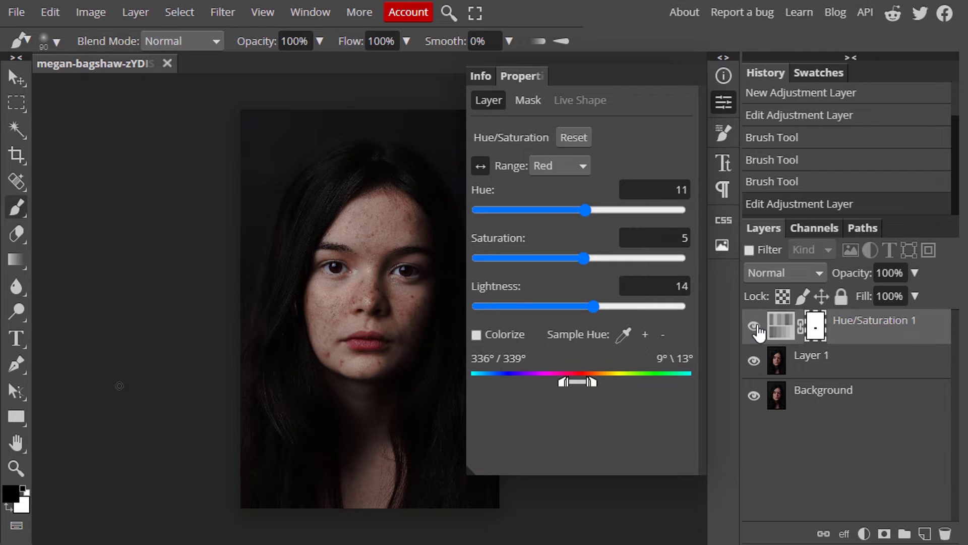
- Close the adjustment settings and merge the Hue/Saturation 1 layer with Layer 1
{"action": "left_click", "coordinate": [724, 102]}
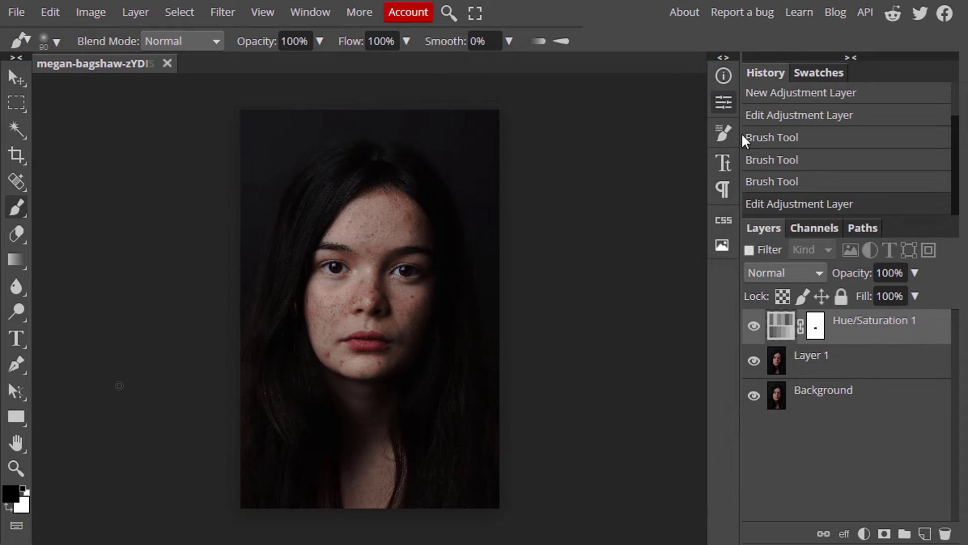
{"action": "left_click", "coordinate": [851, 368]}
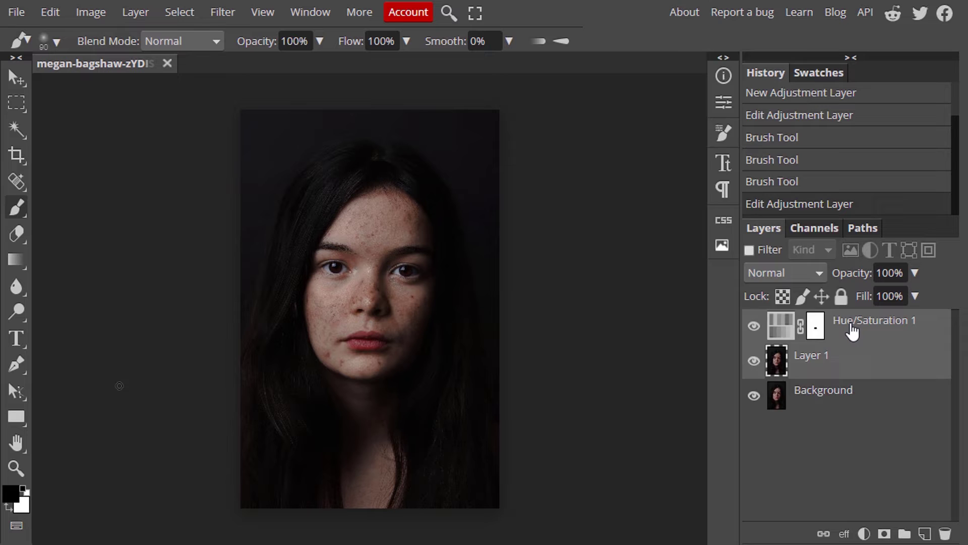
{"action": "right_click", "coordinate": [852, 331]}
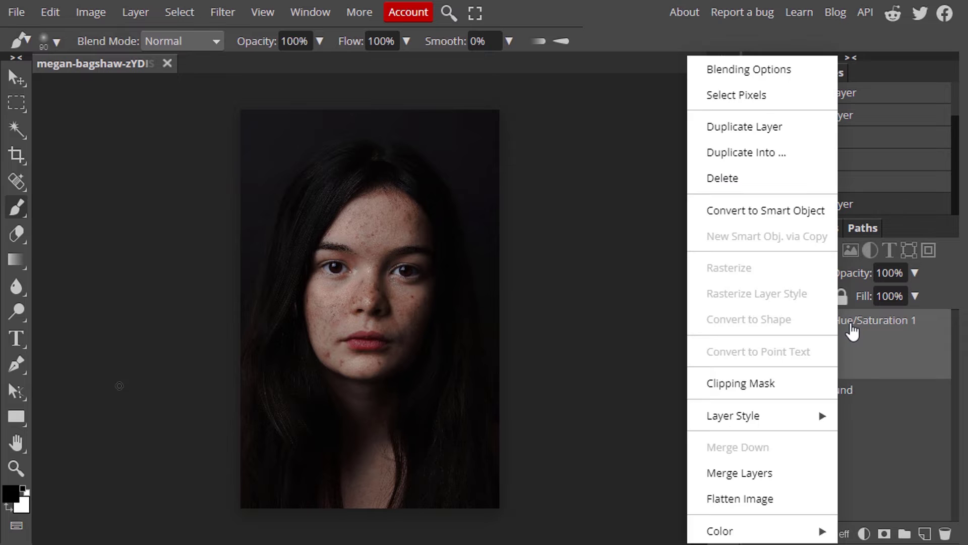
{"action": "left_click", "coordinate": [781, 473]}
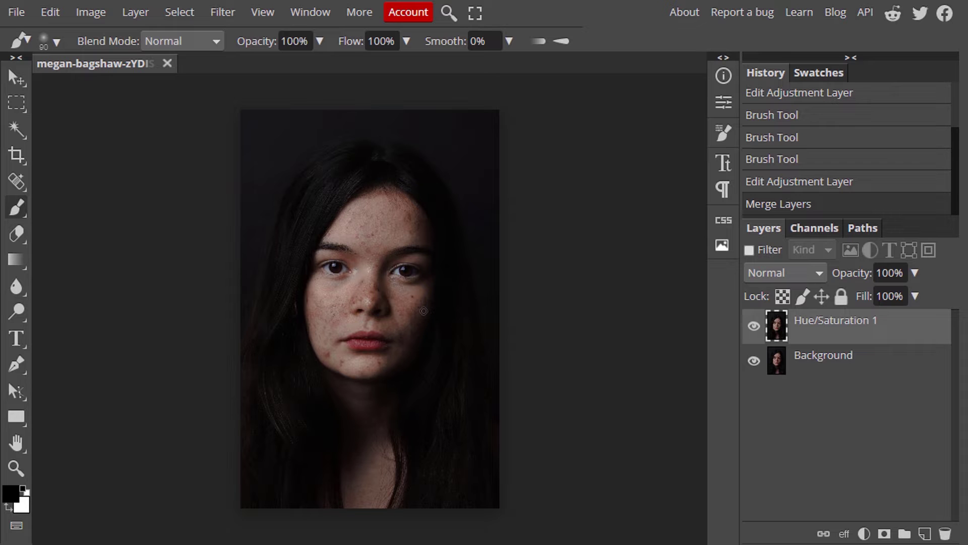
- Switch to the Spot Healing Brush and set its hardness to 0% for retouching the face
{"action": "right_click", "coordinate": [12, 184]}
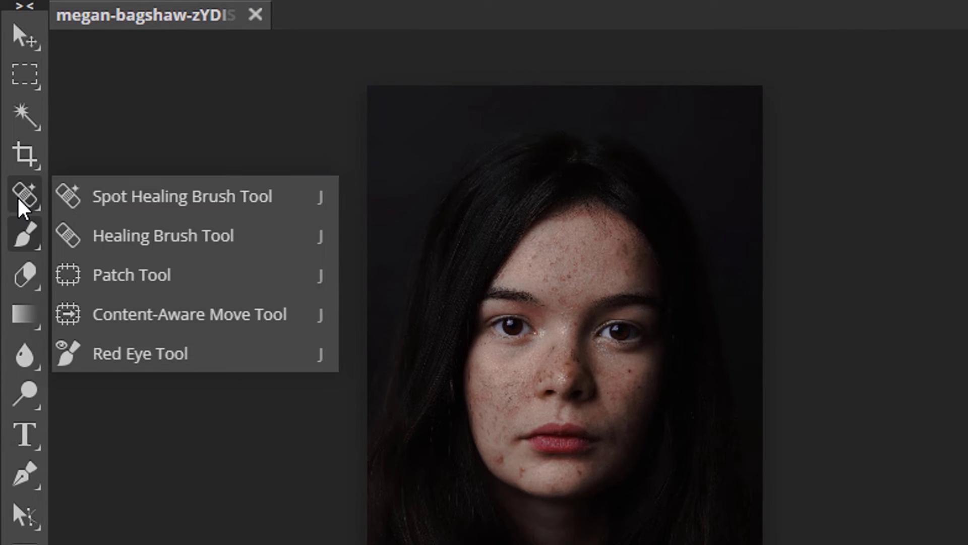
{"action": "left_click", "coordinate": [185, 208]}
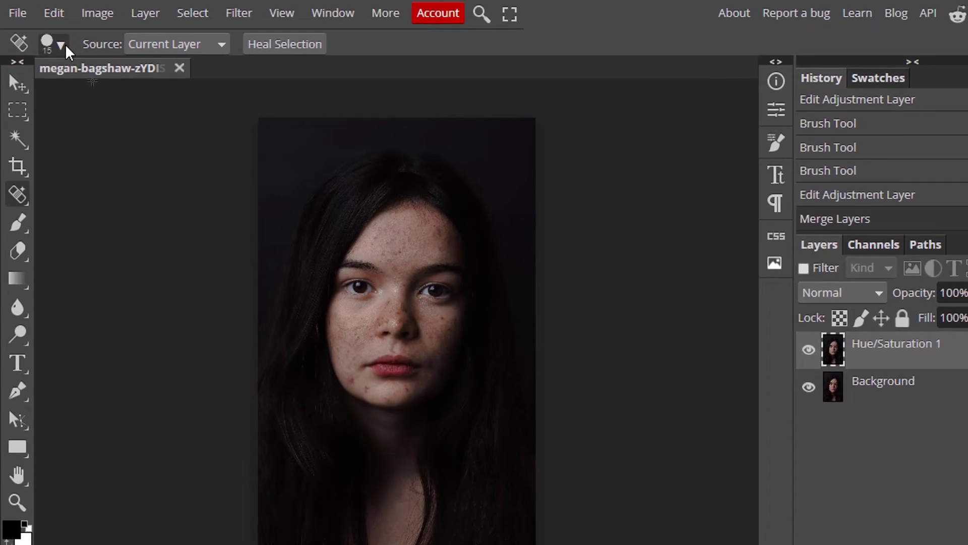
{"action": "left_click", "coordinate": [56, 41]}
{"action": "left_click_drag", "start_coordinate": [251, 123], "coordinate": [88, 128]}
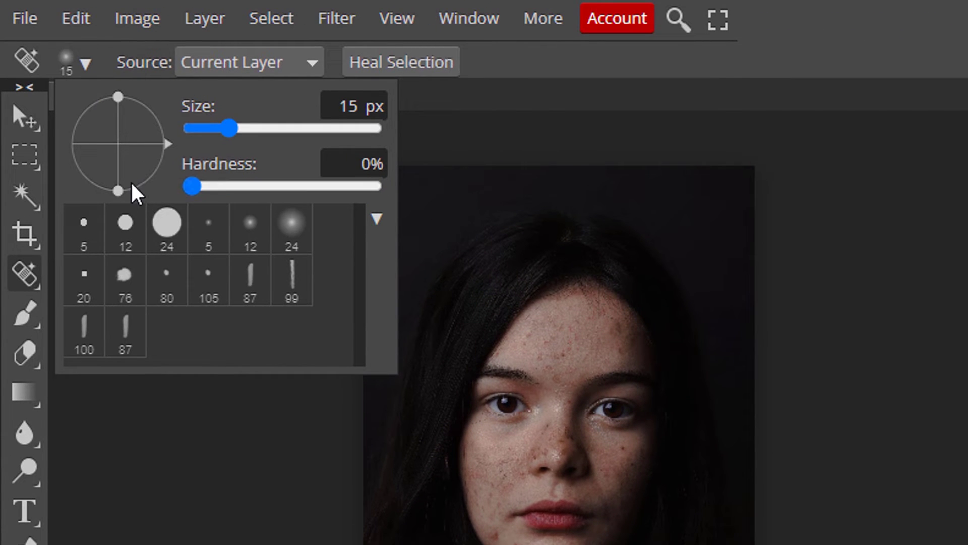
{"action": "left_click", "coordinate": [85, 64]}
{"action": "scroll", "coordinate": [432, 273], "scroll_direction": "up", "scroll_amount": 5}
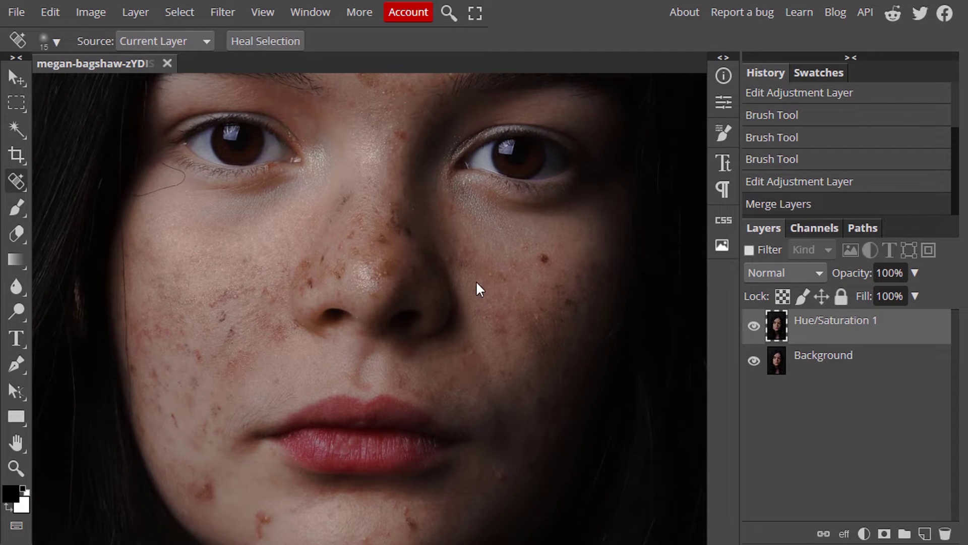
- Enlarge the Spot Healing Brush to 50 and heal the dark mole on the cheek below the right-hand eye
{"action": "scroll", "coordinate": [479, 289], "scroll_direction": "up", "scroll_amount": 2}
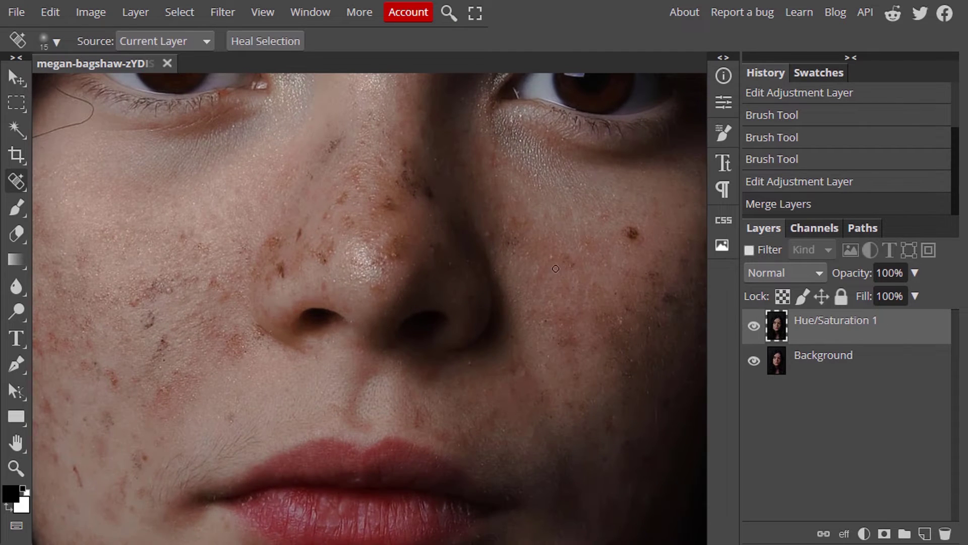
{"action": "left_click_drag", "start_coordinate": [479, 234], "coordinate": [238, 296]}
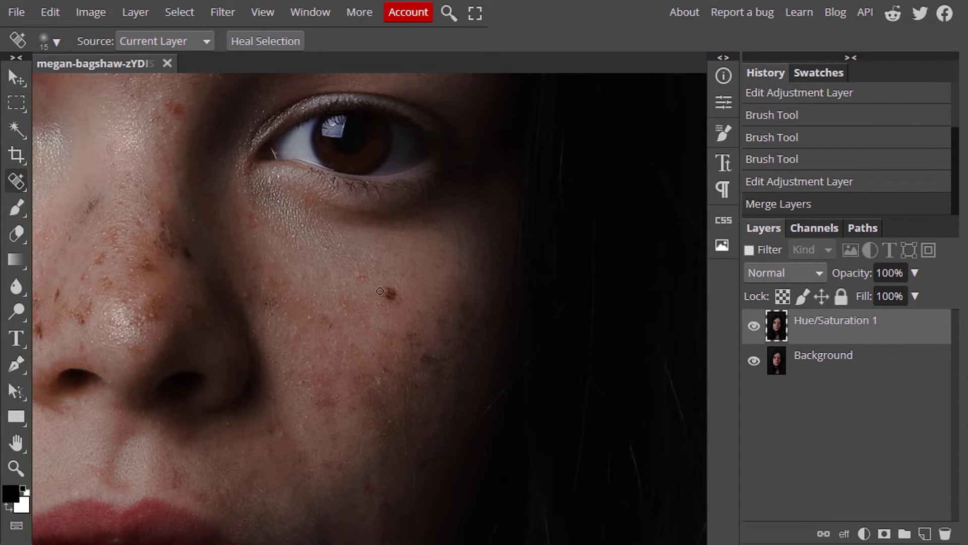
{"action": "key", "text": "bracketright"}
{"action": "key", "text": "bracketright"}
{"action": "key", "text": "bracketright"}
{"action": "key", "text": "bracketright"}
{"action": "key", "text": "bracketright"}
{"action": "key", "text": "bracketright"}
{"action": "left_click", "coordinate": [389, 292]}
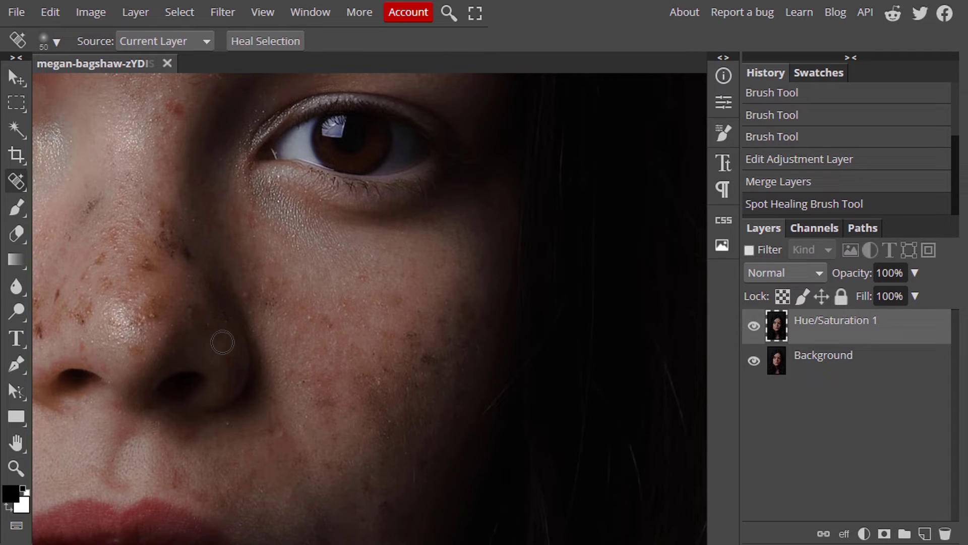
- Reduce the Spot Healing Brush to 45 and heal the dark blemish and nearby spots on the right side of the chin
{"action": "left_click_drag", "start_coordinate": [222, 343], "coordinate": [410, 203]}
{"action": "mouse_move", "coordinate": [274, 370]}
{"action": "left_mouse_down"}
{"action": "mouse_move", "coordinate": [386, 285]}
{"action": "mouse_move", "coordinate": [320, 240]}
{"action": "left_mouse_up"}
{"action": "key", "text": "bracketleft"}
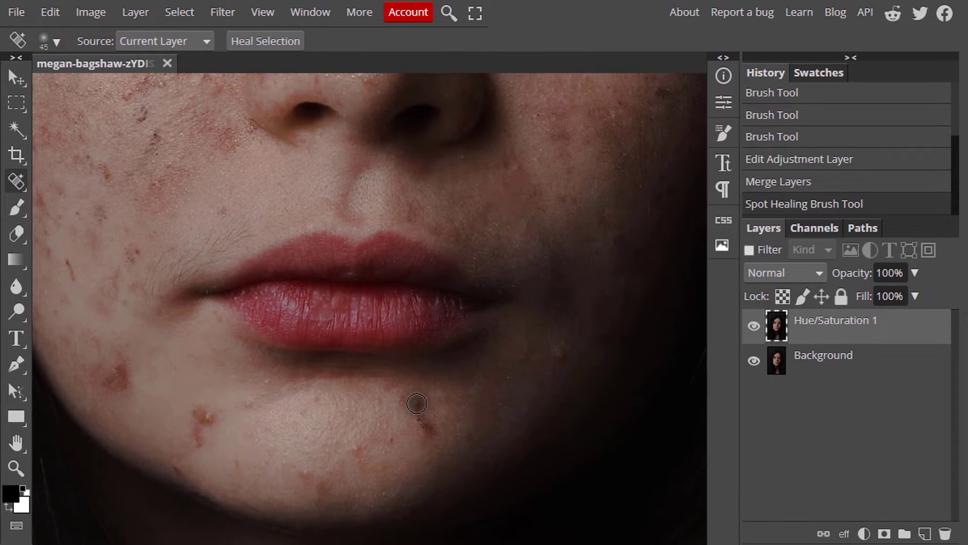
{"action": "left_click", "coordinate": [415, 411]}
{"action": "left_click", "coordinate": [424, 426]}
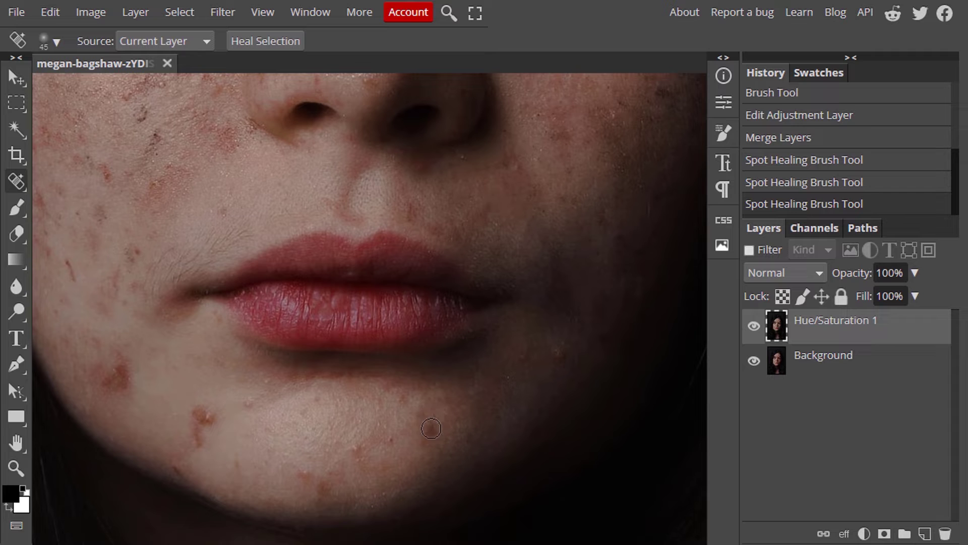
{"action": "left_click", "coordinate": [424, 420]}
{"action": "left_click", "coordinate": [389, 441]}
- Reduce the Spot Healing Brush to 40 and heal the red blemishes on the left side of the chin and jaw
{"action": "key", "text": "bracketleft"}
{"action": "left_click", "coordinate": [196, 436]}
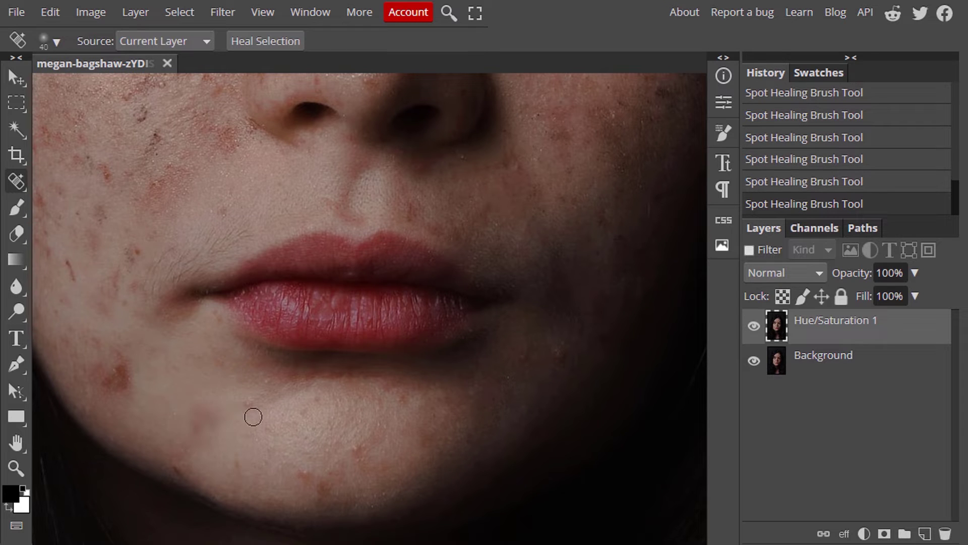
{"action": "left_click", "coordinate": [250, 403]}
{"action": "left_click_drag", "start_coordinate": [121, 369], "coordinate": [210, 418]}
{"action": "left_click", "coordinate": [207, 423]}
{"action": "left_click", "coordinate": [180, 441]}
- Heal the dark spots and red marks across the left-hand cheek with the Spot Healing Brush
{"action": "left_click_drag", "start_coordinate": [216, 228], "coordinate": [216, 309]}
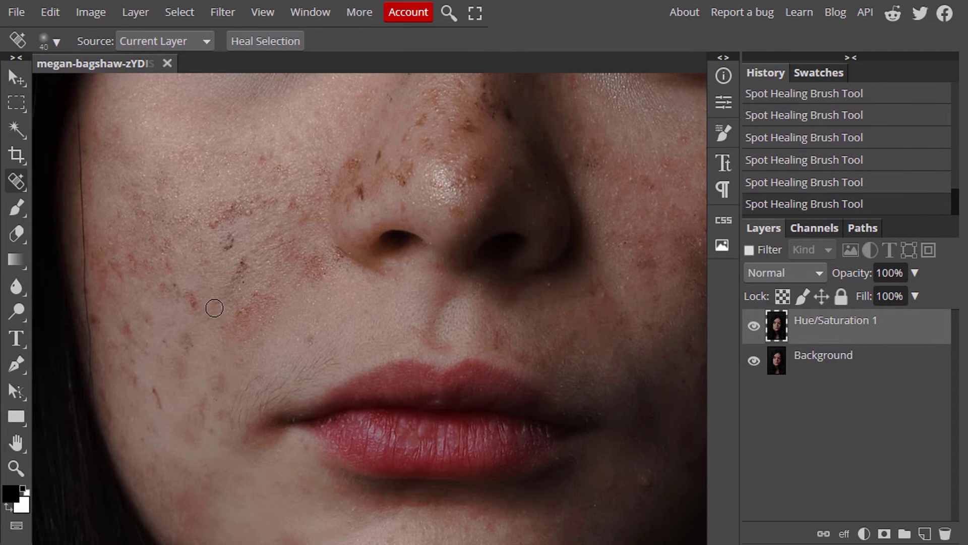
{"action": "left_click", "coordinate": [208, 418]}
{"action": "left_click", "coordinate": [170, 390]}
{"action": "left_click_drag", "start_coordinate": [218, 230], "coordinate": [217, 313]}
{"action": "left_click", "coordinate": [228, 325]}
{"action": "left_click_drag", "start_coordinate": [240, 356], "coordinate": [233, 371]}
{"action": "left_click", "coordinate": [192, 384]}
{"action": "left_click", "coordinate": [184, 426]}
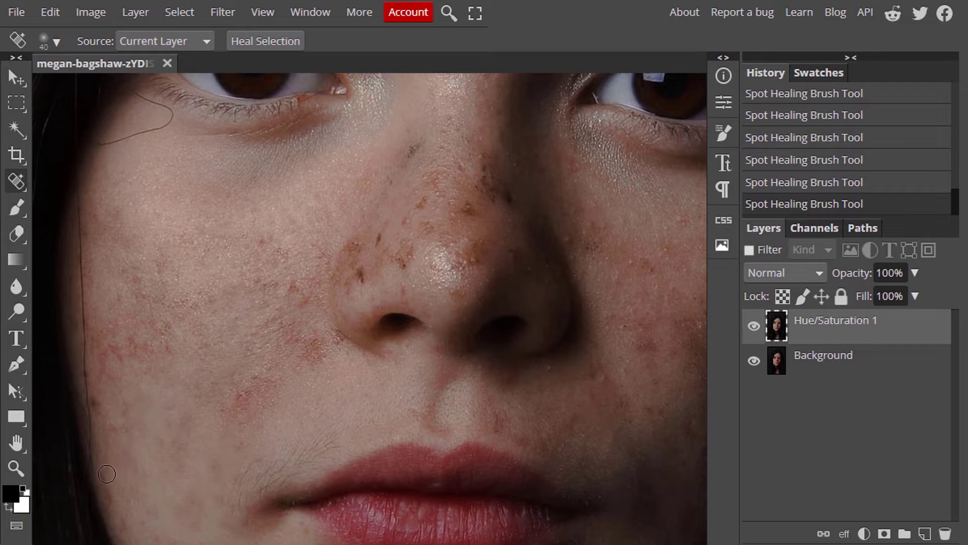
{"action": "left_click", "coordinate": [249, 398]}
- Heal the brown and red spots on the tip, bridge and side of the nose
{"action": "scroll", "coordinate": [195, 397], "scroll_direction": "up", "scroll_amount": 2}
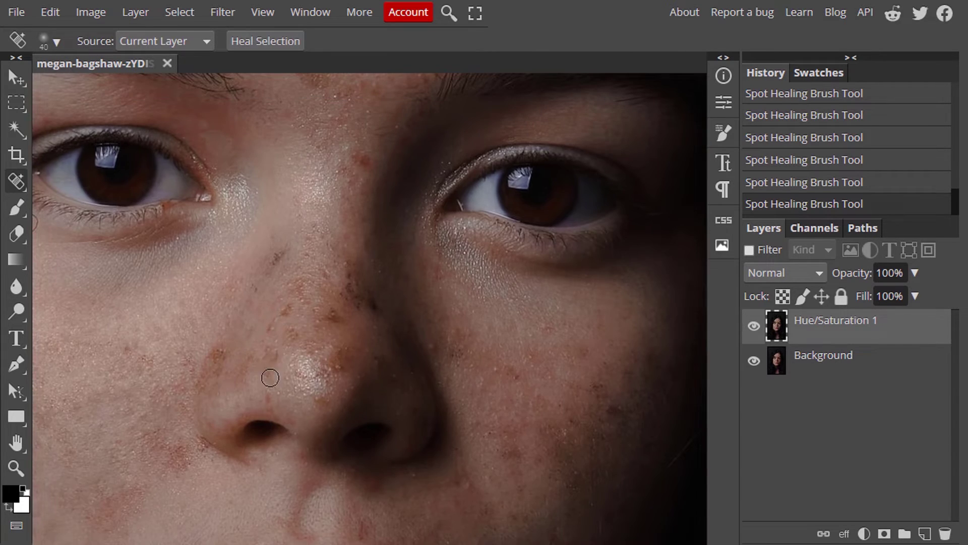
{"action": "left_click", "coordinate": [328, 372]}
{"action": "left_click", "coordinate": [333, 316]}
{"action": "left_click_drag", "start_coordinate": [323, 282], "coordinate": [306, 359]}
{"action": "left_click", "coordinate": [354, 380]}
{"action": "left_click", "coordinate": [276, 342]}
- Set the Spot Healing Brush to size 45 and heal the red spots across the forehead
{"action": "mouse_move", "coordinate": [556, 518]}
{"action": "left_mouse_down"}
{"action": "mouse_move", "coordinate": [389, 356]}
{"action": "mouse_move", "coordinate": [538, 87]}
{"action": "left_mouse_up"}
{"action": "left_click_drag", "start_coordinate": [258, 151], "coordinate": [420, 475]}
{"action": "scroll", "coordinate": [360, 429], "scroll_direction": "down", "scroll_amount": 3}
{"action": "left_click_drag", "start_coordinate": [359, 428], "coordinate": [240, 402]}
{"action": "scroll", "coordinate": [343, 146], "scroll_direction": "up", "scroll_amount": 6}
{"action": "key", "text": "["}
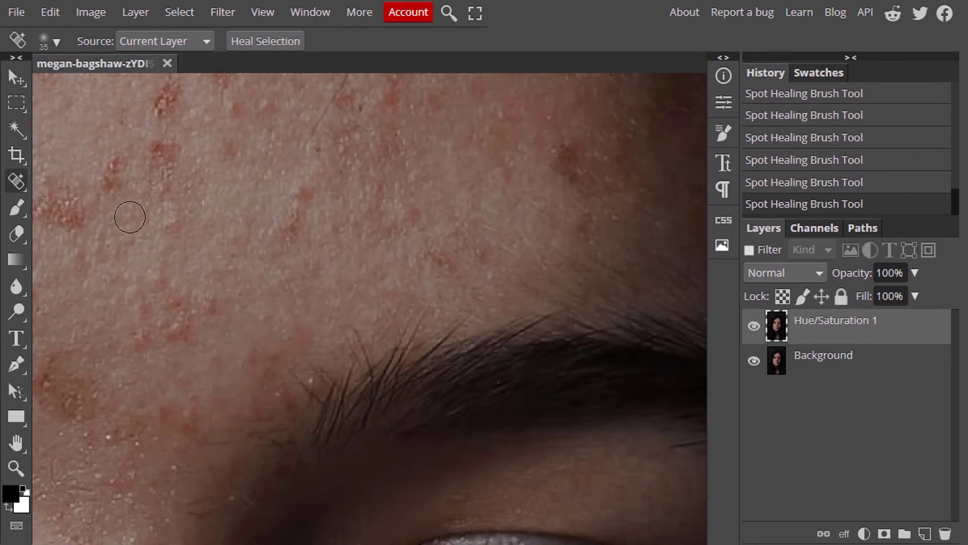
{"action": "key", "text": "["}
{"action": "key", "text": "["}
{"action": "left_click_drag", "start_coordinate": [130, 217], "coordinate": [543, 432]}
{"action": "mouse_move", "coordinate": [587, 206]}
{"action": "left_mouse_down"}
{"action": "mouse_move", "coordinate": [340, 147]}
{"action": "mouse_move", "coordinate": [343, 391]}
{"action": "mouse_move", "coordinate": [343, 310]}
{"action": "left_mouse_up"}
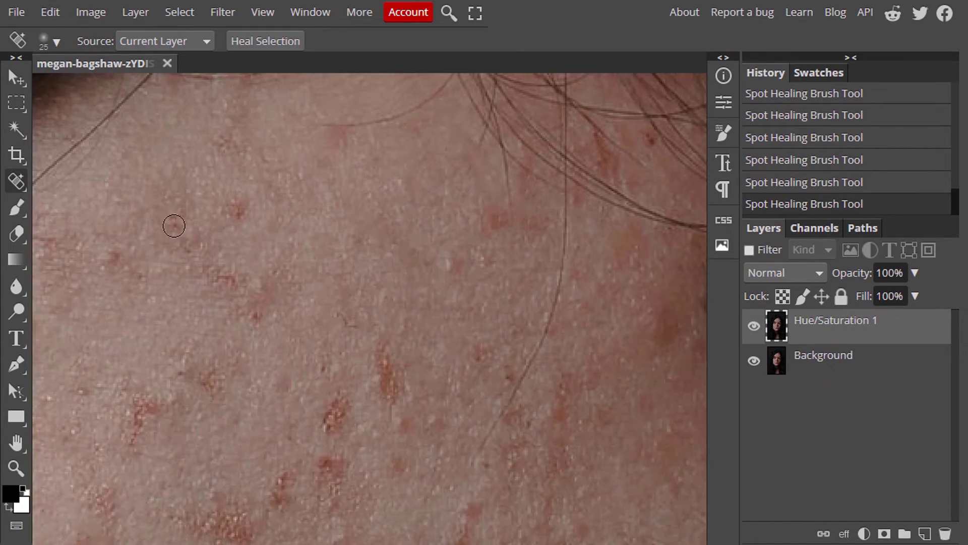
{"action": "scroll", "coordinate": [174, 226], "scroll_direction": "down", "scroll_amount": 3}
{"action": "key", "text": "]"}
{"action": "key", "text": "]"}
{"action": "key", "text": "]"}
{"action": "key", "text": "]"}
{"action": "left_click_drag", "start_coordinate": [505, 262], "coordinate": [240, 269]}
{"action": "left_click", "coordinate": [393, 234]}
{"action": "left_click", "coordinate": [430, 274]}
{"action": "left_click_drag", "start_coordinate": [159, 344], "coordinate": [147, 355]}
{"action": "left_click", "coordinate": [106, 291]}
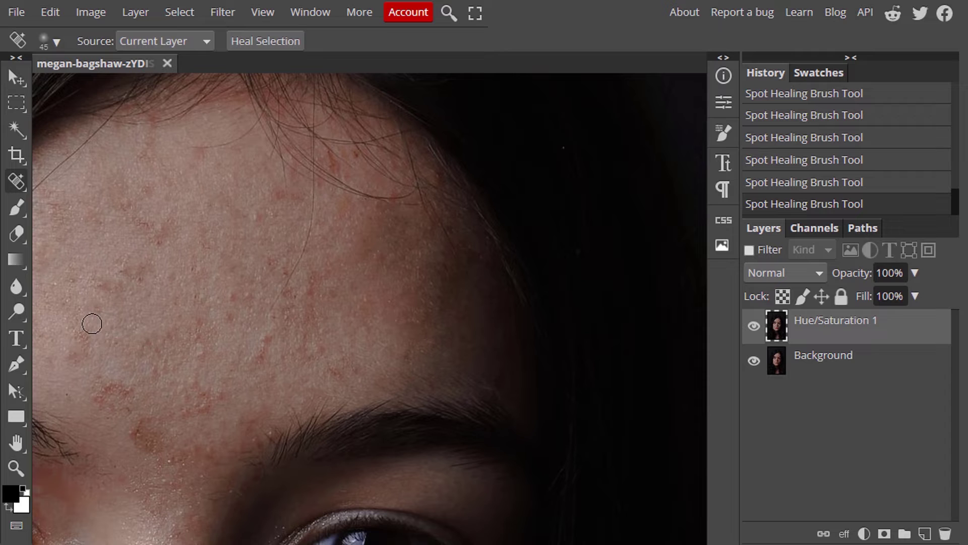
- Heal the remaining marks on the central forehead, including the brownish patch between the eyebrows
{"action": "left_click", "coordinate": [89, 328]}
{"action": "left_click", "coordinate": [115, 392]}
{"action": "left_click", "coordinate": [144, 438]}
{"action": "left_click", "coordinate": [201, 354]}
{"action": "left_click_drag", "start_coordinate": [290, 312], "coordinate": [350, 277]}
{"action": "left_click", "coordinate": [207, 241]}
- Set the Spot Healing Brush size to 60 for retouching the skin around the nose and right-hand cheek
{"action": "key", "text": "["}
{"action": "key", "text": "["}
{"action": "left_click_drag", "start_coordinate": [334, 396], "coordinate": [341, 76]}
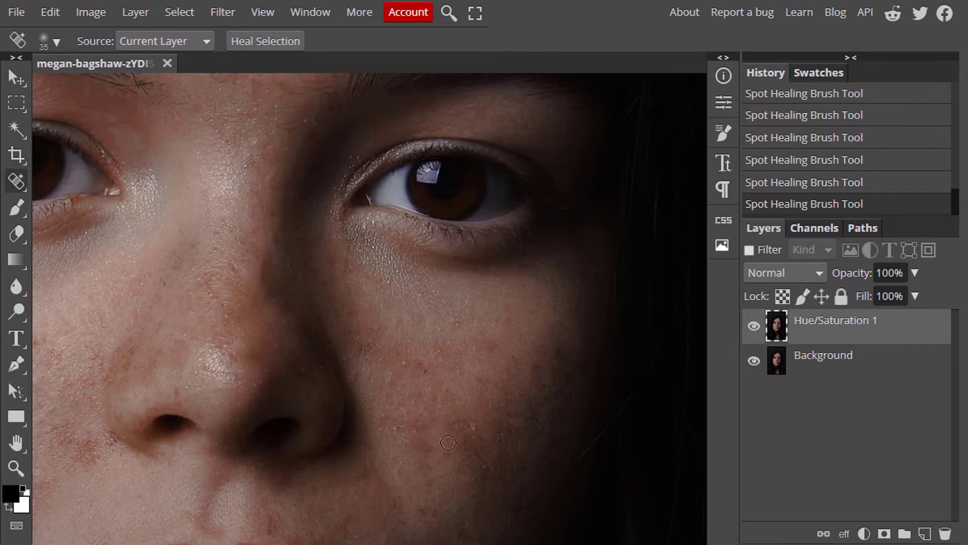
{"action": "key", "text": "]"}
{"action": "key", "text": "]"}
{"action": "key", "text": "]"}
{"action": "key", "text": "]"}
{"action": "key", "text": "]"}
- Compare the whole portrait before and after healing by hiding and showing the Hue/Saturation 1 layer
{"action": "key", "text": "ctrl+minus"}
{"action": "key", "text": "ctrl+minus"}
{"action": "key", "text": "ctrl+minus"}
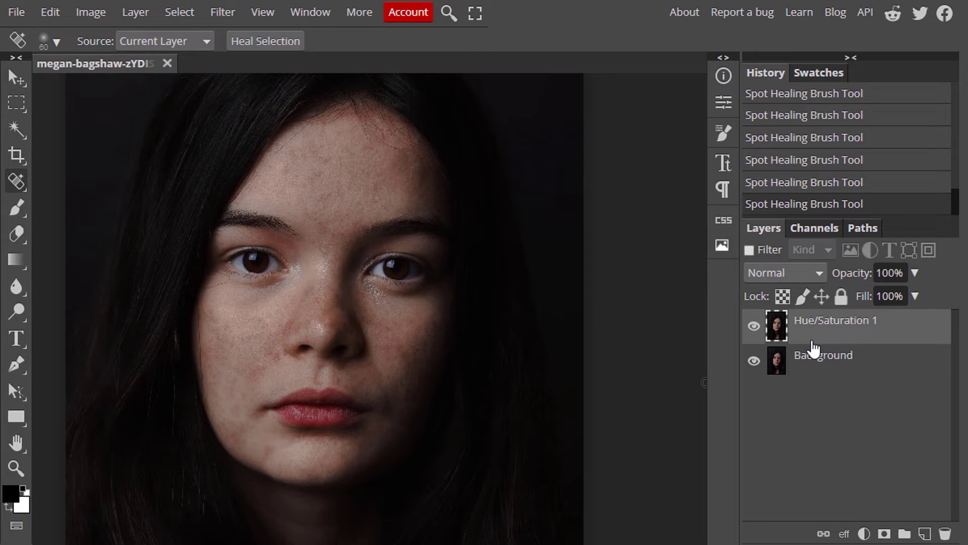
{"action": "left_click", "coordinate": [753, 326]}
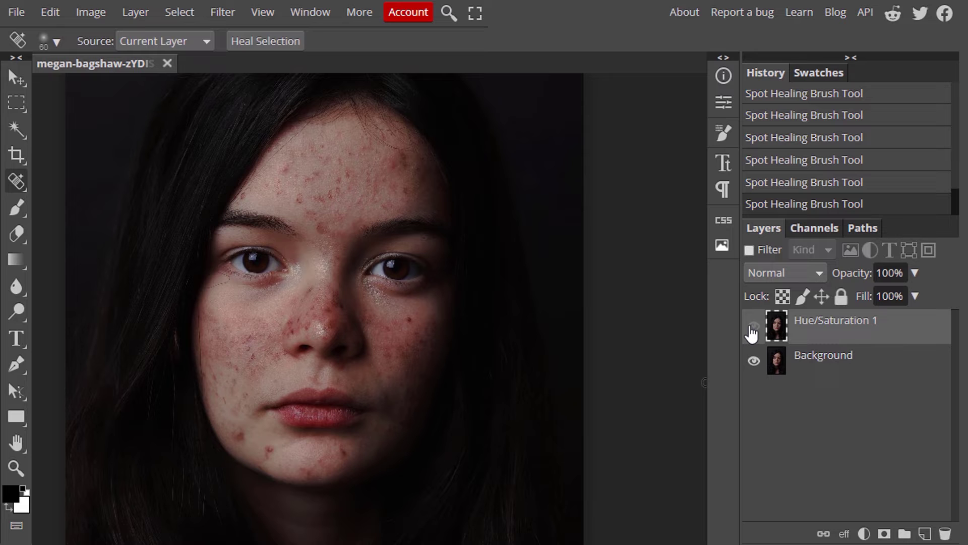
{"action": "left_click", "coordinate": [753, 326]}
{"action": "left_click", "coordinate": [753, 327]}
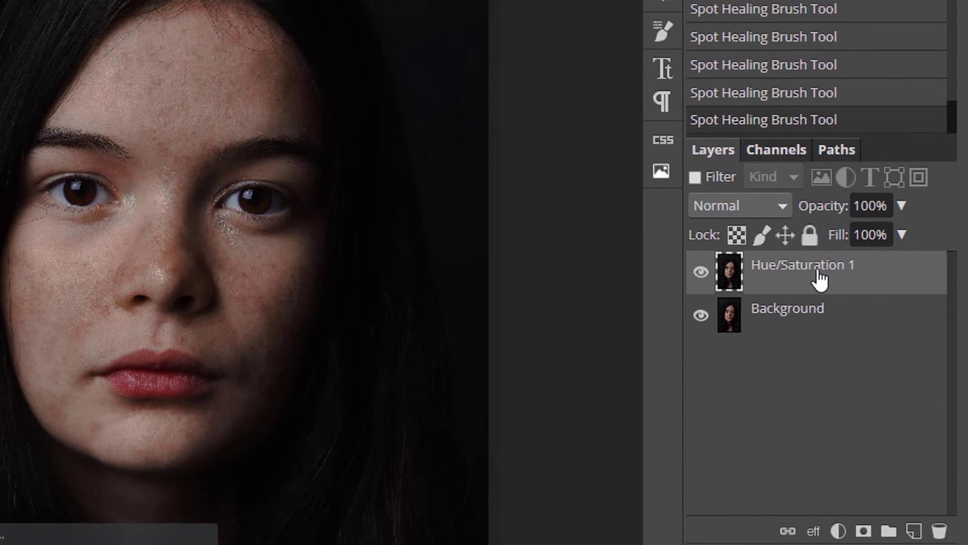
- Duplicate the Hue/Saturation 1 layer and invert the colors of the copy
{"action": "key", "text": "ctrl+j"}
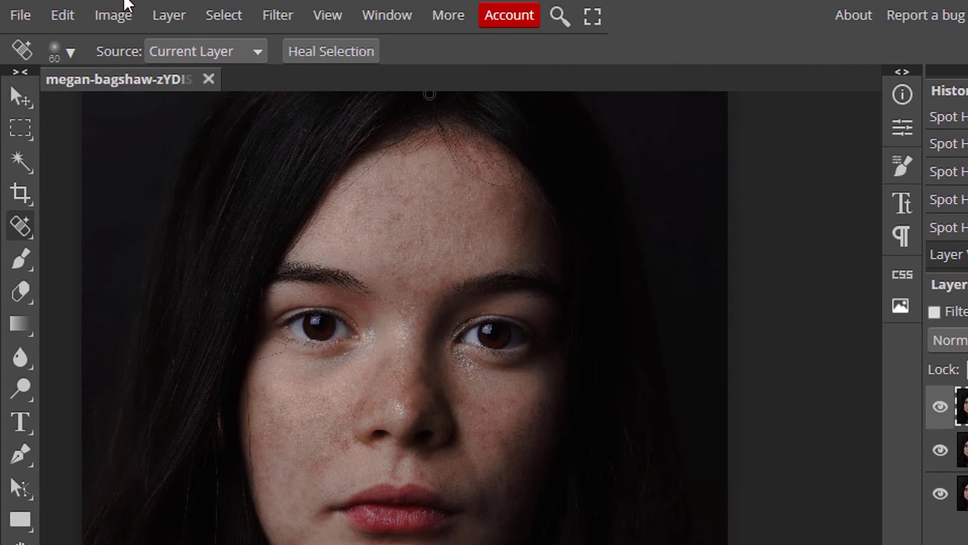
{"action": "left_click", "coordinate": [132, 19]}
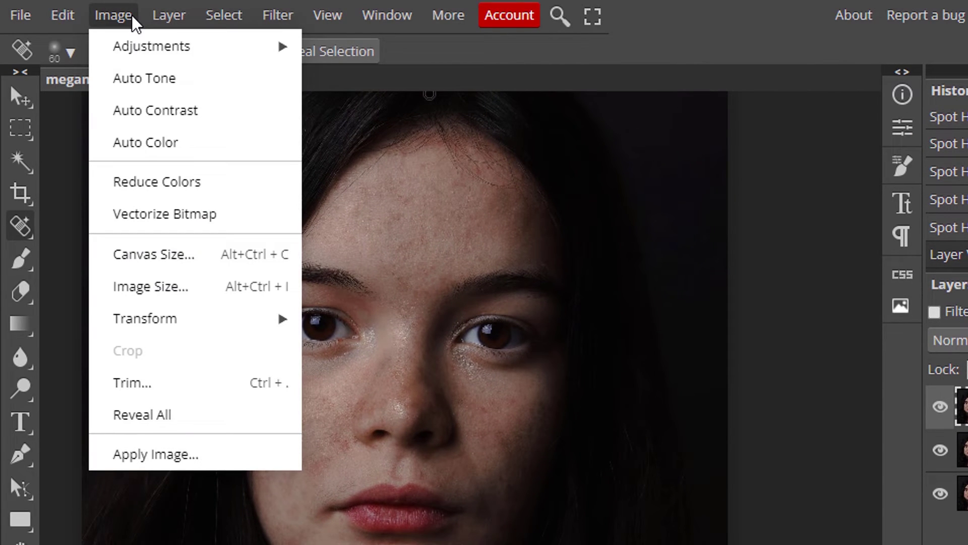
{"action": "mouse_move", "coordinate": [151, 51]}
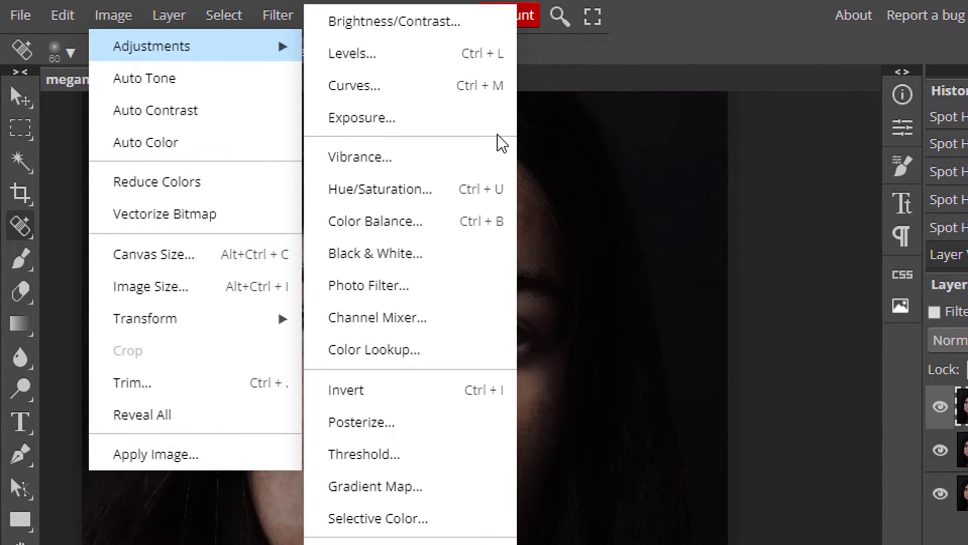
{"action": "left_click", "coordinate": [435, 391]}
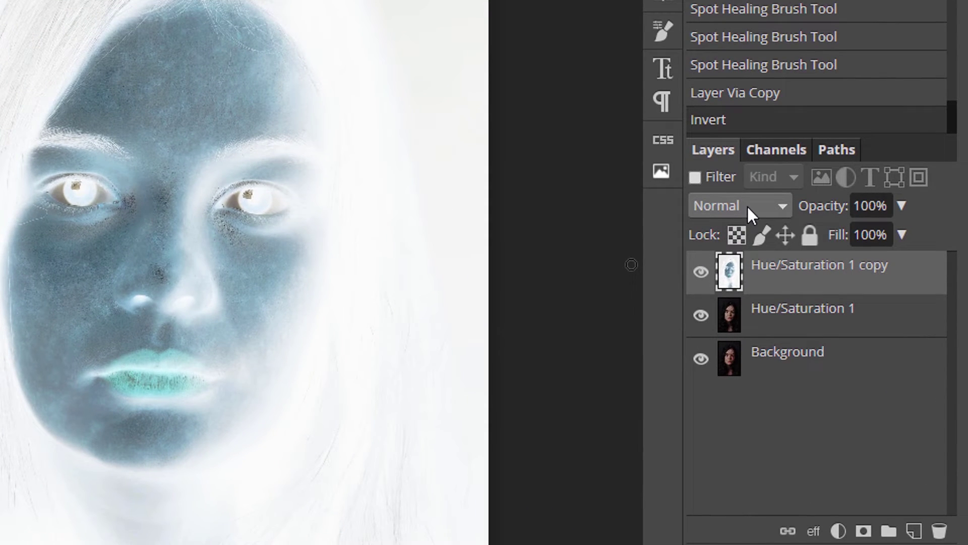
- Set the inverted copy's blend mode to Vivid Light and apply a High Pass filter with a 24 px radius
{"action": "left_click", "coordinate": [745, 208]}
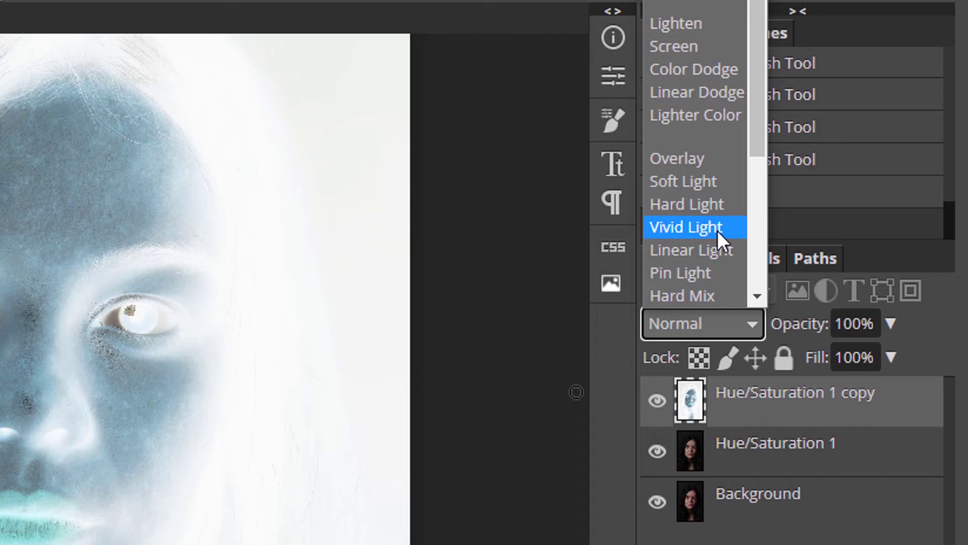
{"action": "left_click", "coordinate": [718, 231]}
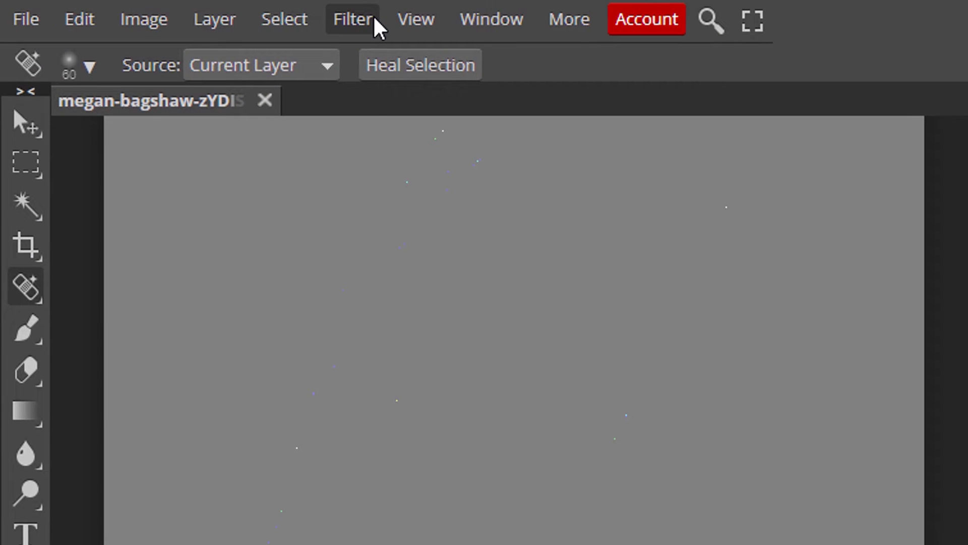
{"action": "left_click", "coordinate": [374, 20]}
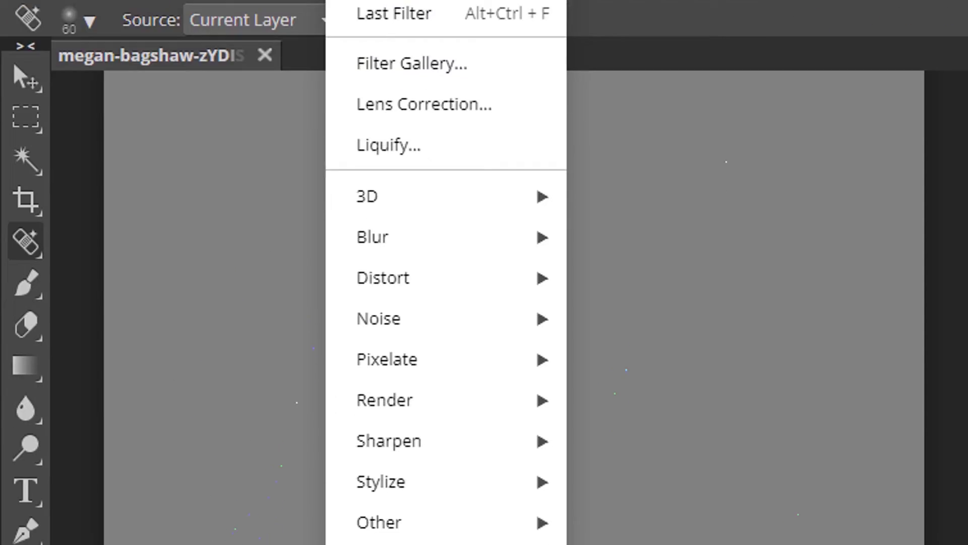
{"action": "mouse_move", "coordinate": [440, 250]}
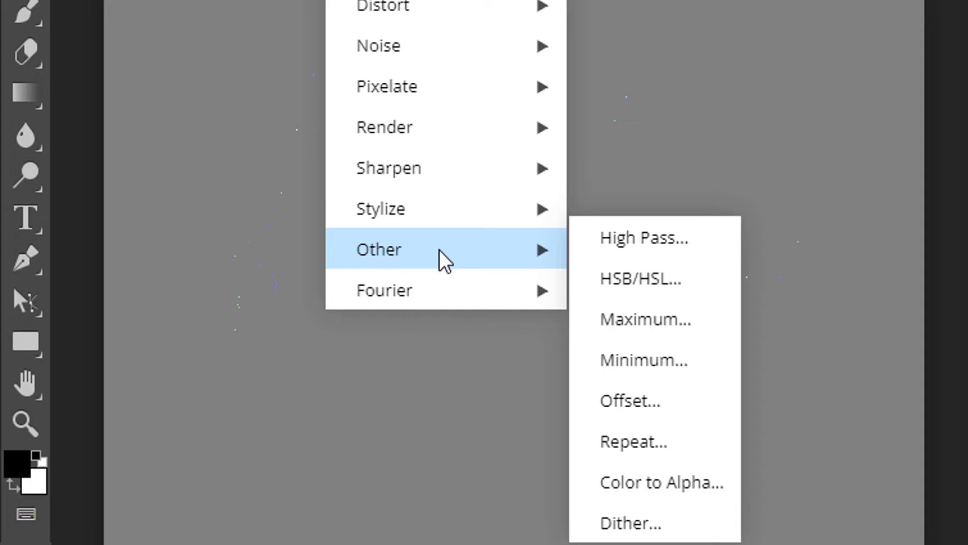
{"action": "left_click", "coordinate": [685, 240]}
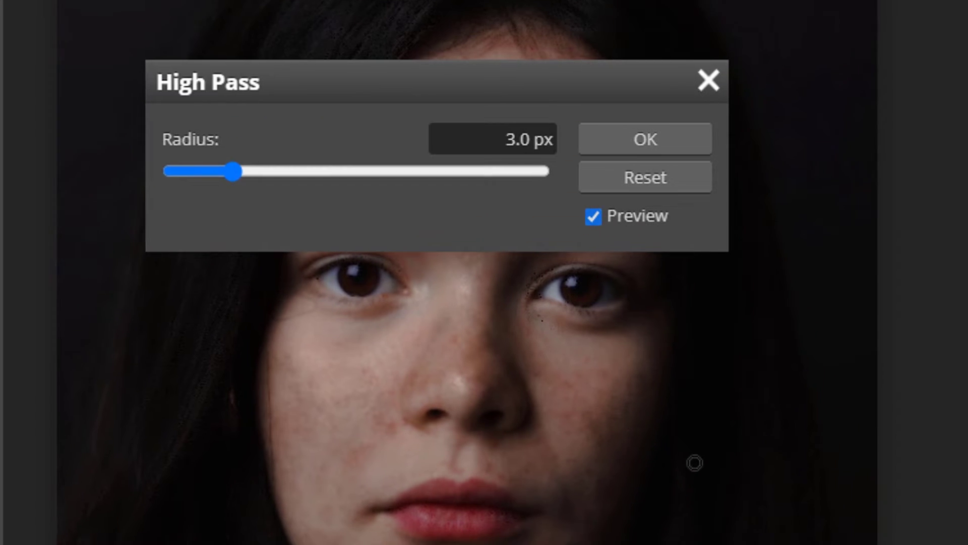
{"action": "left_click", "coordinate": [529, 147]}
{"action": "type", "text": "24"}
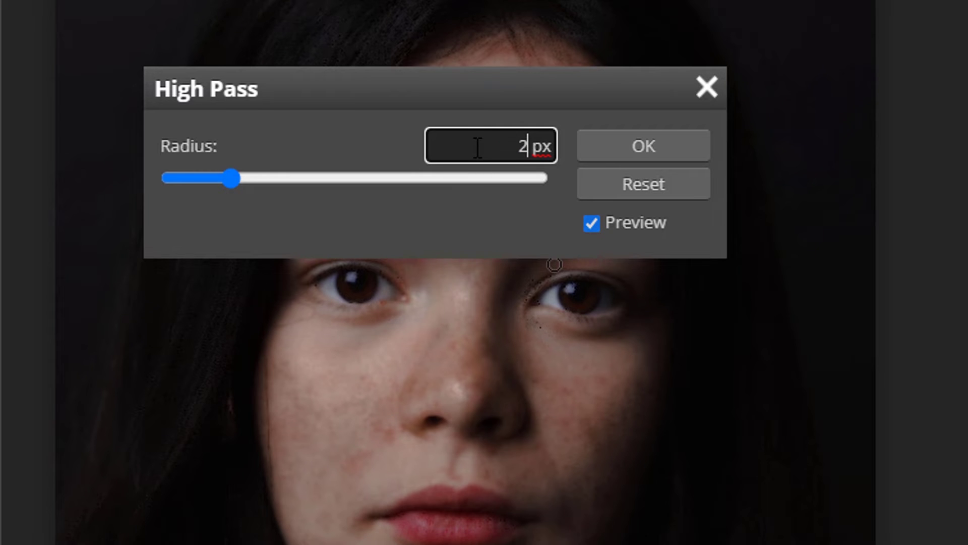
{"action": "left_click", "coordinate": [640, 149]}
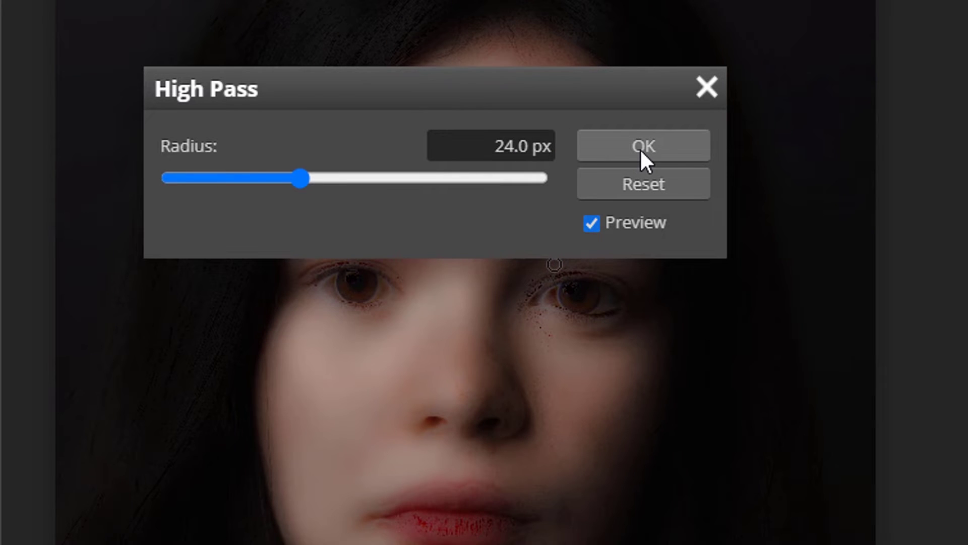
{"action": "left_click", "coordinate": [640, 149]}
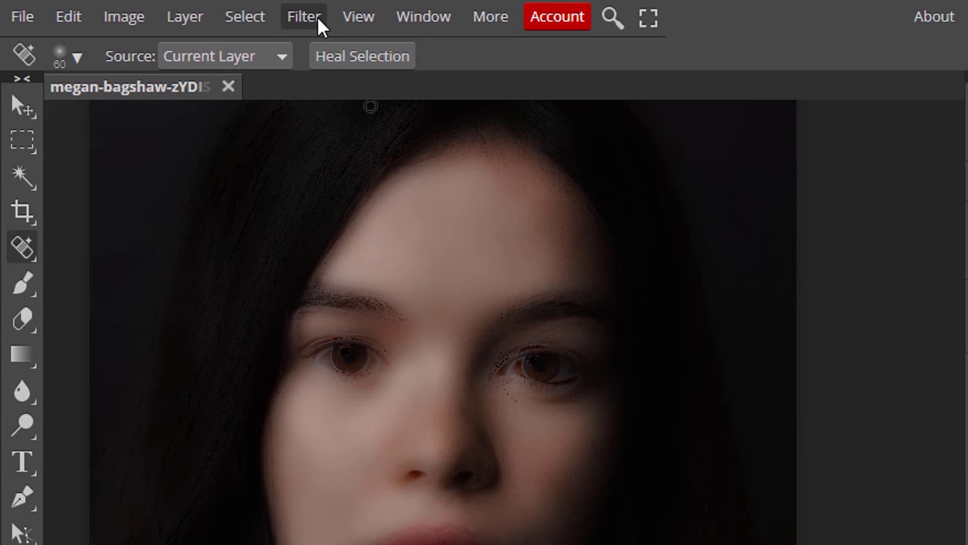
- Apply a Gaussian Blur with a 4.5 px radius to the Vivid Light copy
{"action": "left_click", "coordinate": [317, 17]}
{"action": "mouse_move", "coordinate": [359, 249]}
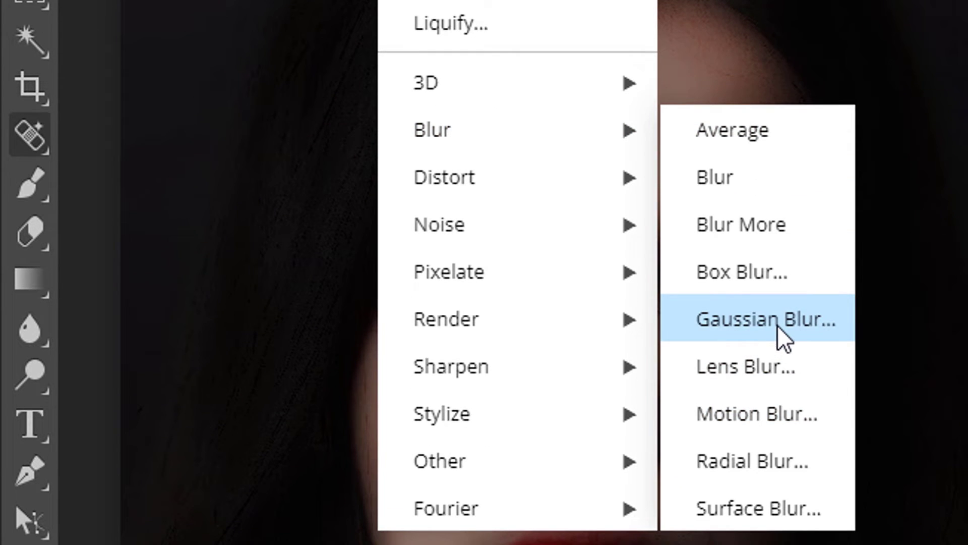
{"action": "left_click", "coordinate": [776, 326]}
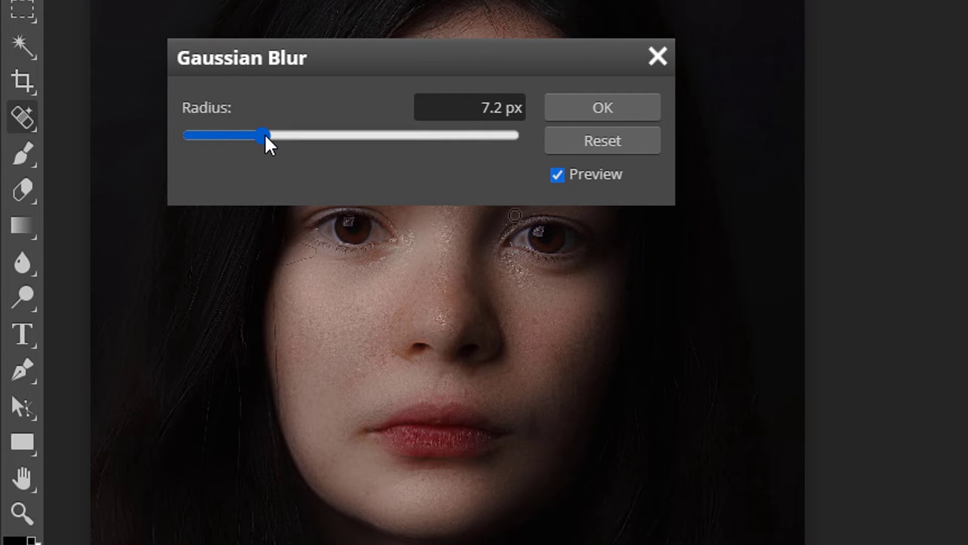
{"action": "left_click_drag", "start_coordinate": [266, 135], "coordinate": [254, 134]}
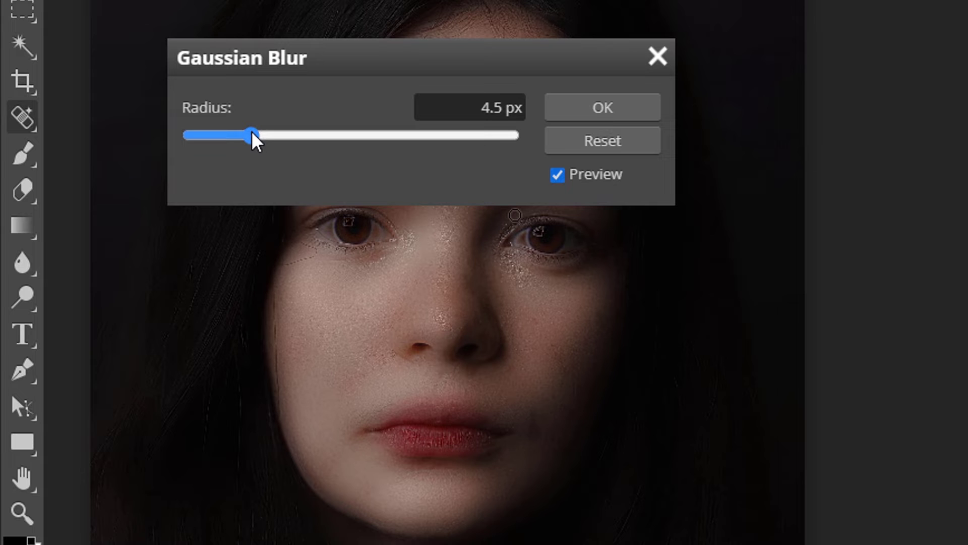
{"action": "left_click_drag", "start_coordinate": [251, 134], "coordinate": [233, 144]}
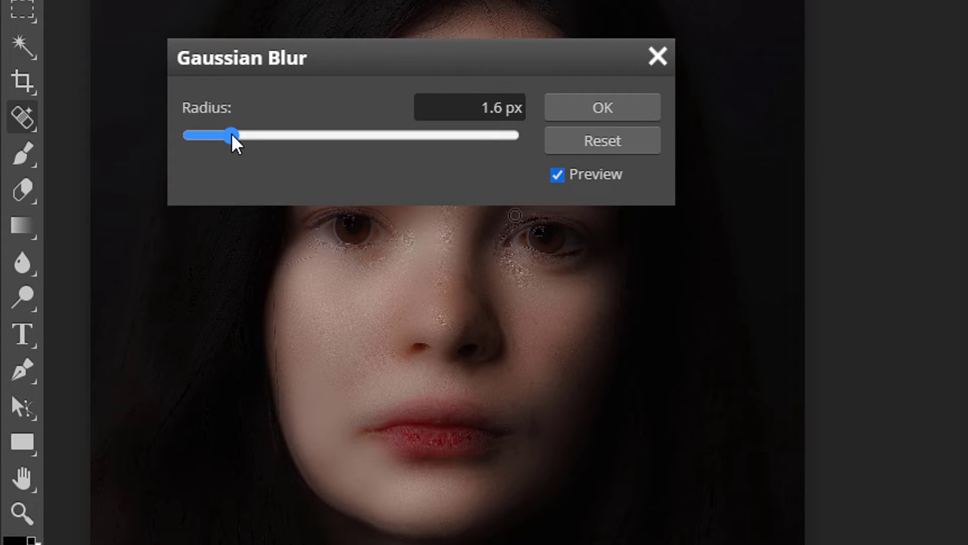
{"action": "left_click_drag", "start_coordinate": [238, 133], "coordinate": [254, 135]}
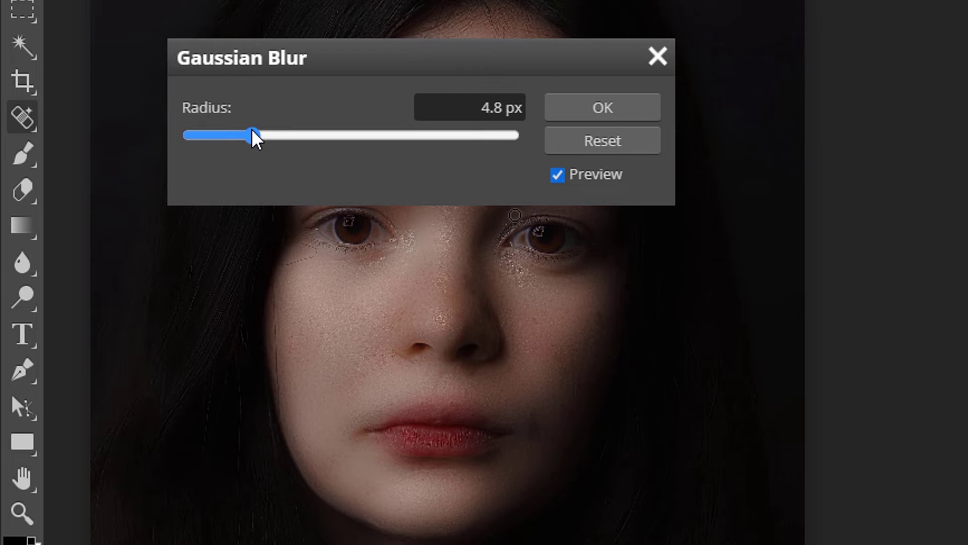
{"action": "mouse_move", "coordinate": [252, 133]}
{"action": "left_mouse_down"}
{"action": "mouse_move", "coordinate": [265, 140]}
{"action": "mouse_move", "coordinate": [254, 135]}
{"action": "left_mouse_up"}
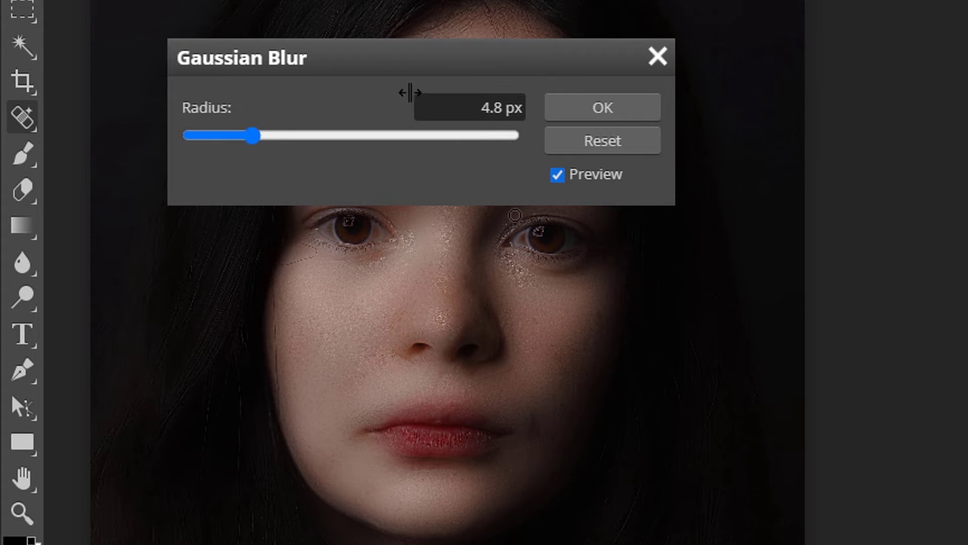
{"action": "left_click", "coordinate": [457, 110]}
{"action": "type", "text": "4"}
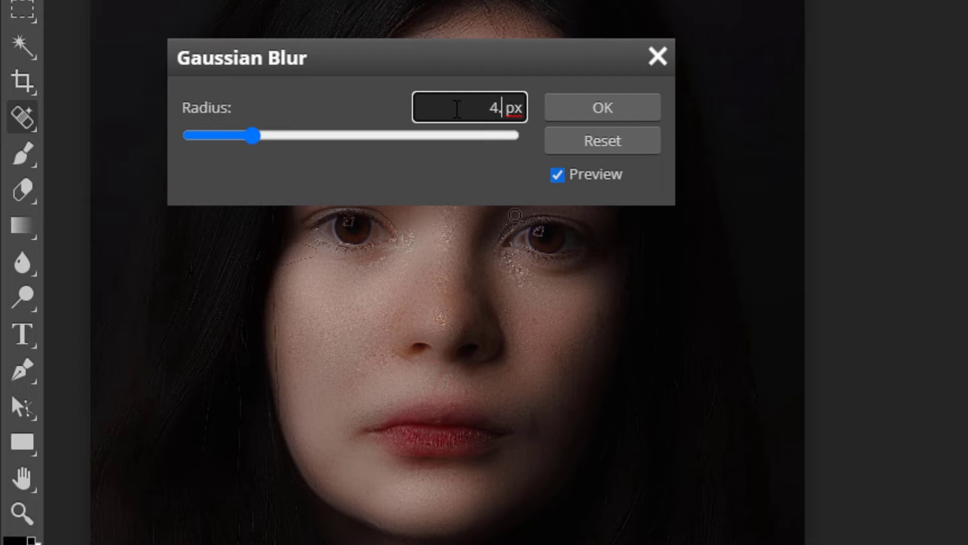
{"action": "type", "text": ".5"}
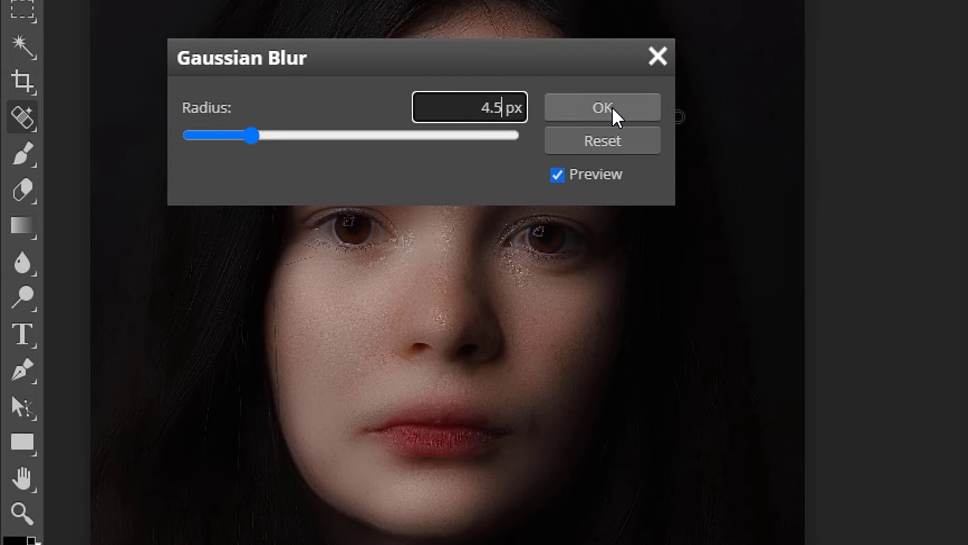
{"action": "left_click", "coordinate": [603, 108]}
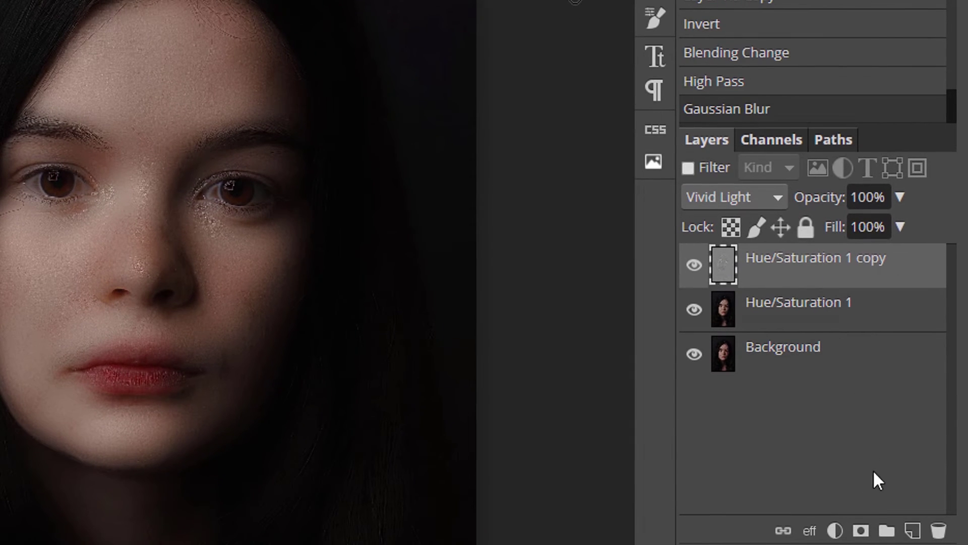
- Add a raster mask to the Hue/Saturation 1 copy layer and invert the mask to black
{"action": "left_click", "coordinate": [862, 529]}
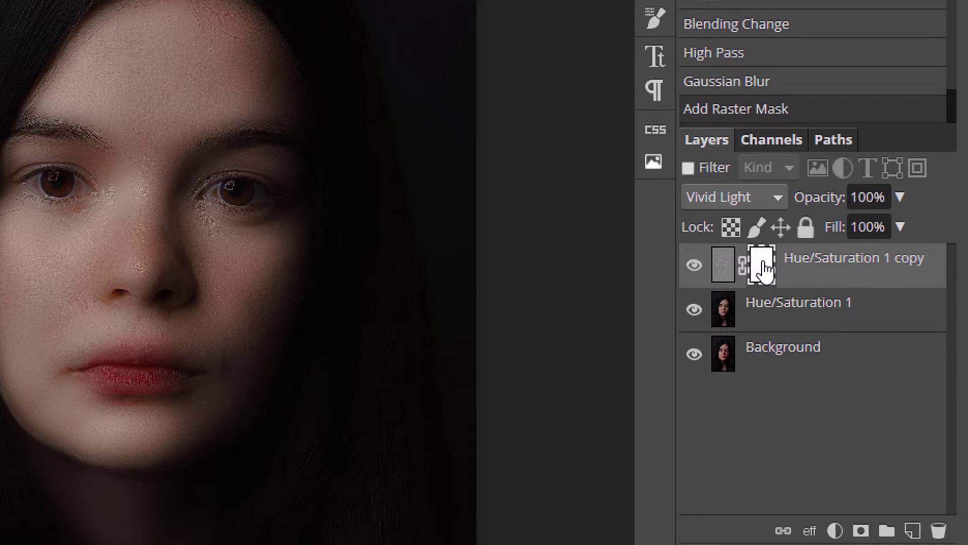
{"action": "key", "text": "ctrl+i"}
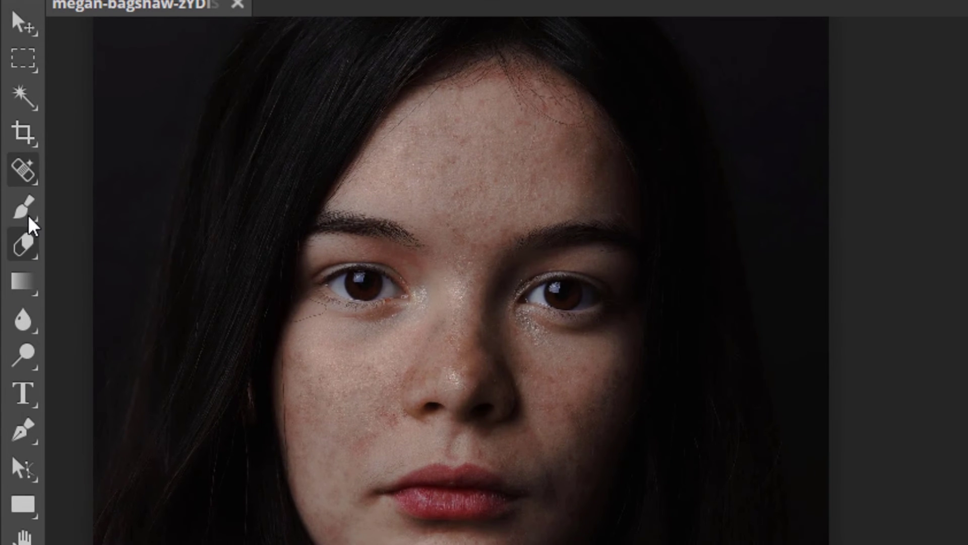
- Set up a soft white brush at size 250 with 50% flow and paint the mask over the forehead
{"action": "left_click", "coordinate": [21, 208]}
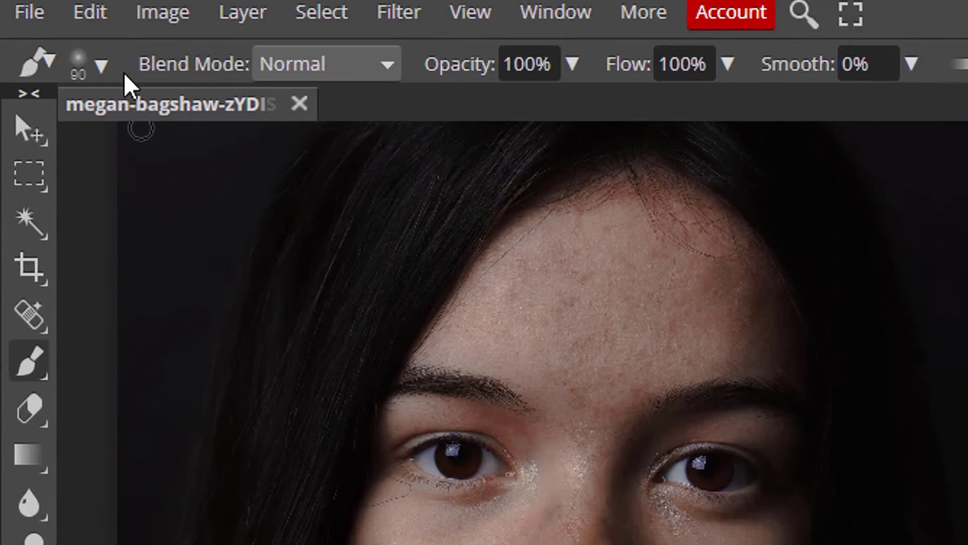
{"action": "left_click", "coordinate": [102, 65]}
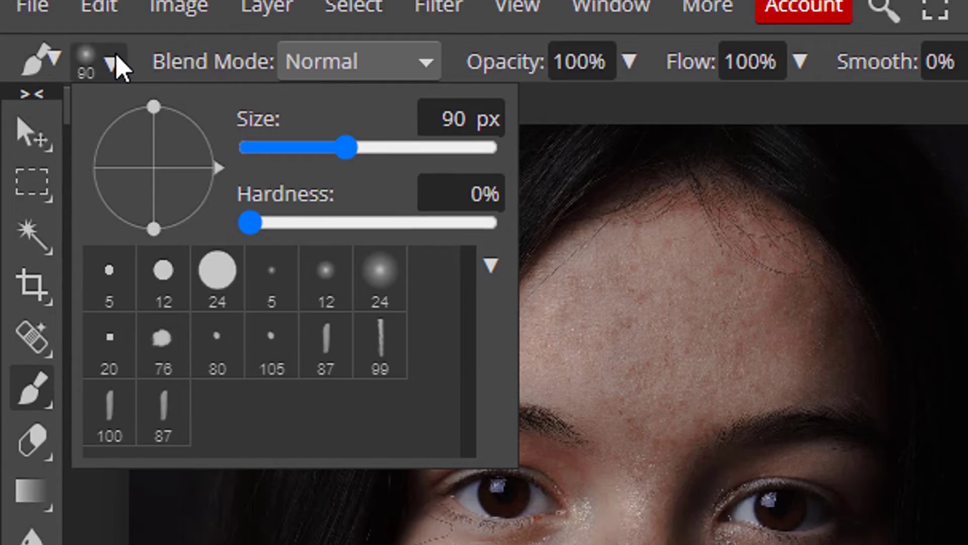
{"action": "left_click", "coordinate": [114, 107]}
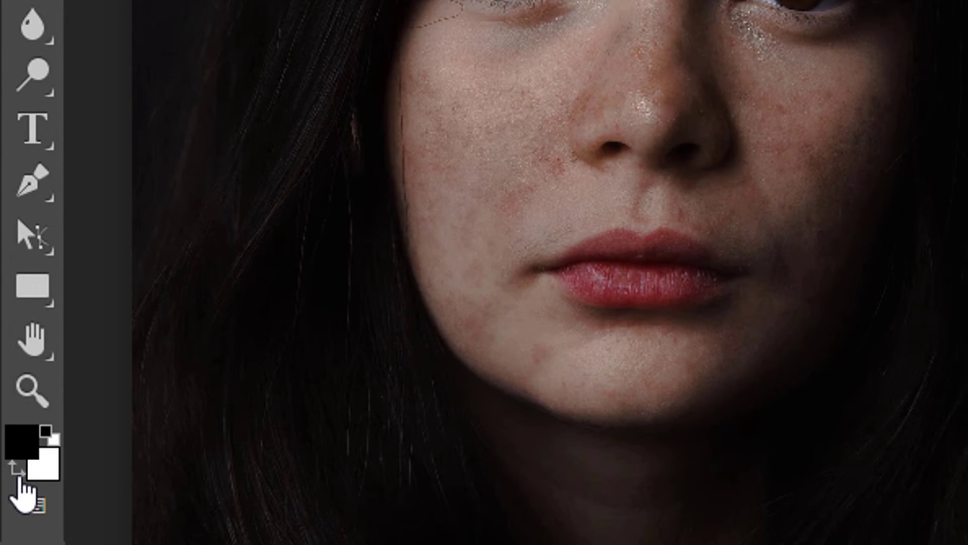
{"action": "left_click", "coordinate": [19, 479]}
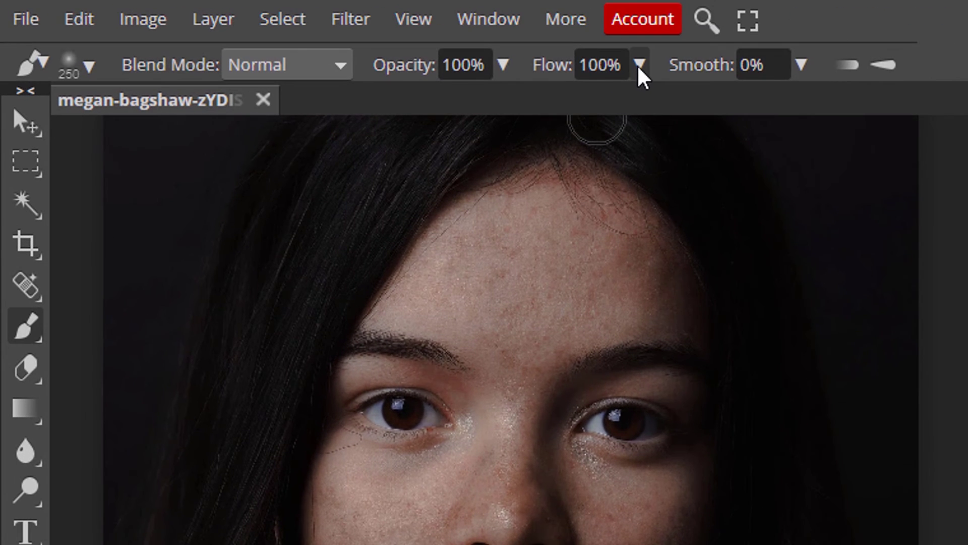
{"action": "left_click", "coordinate": [406, 42]}
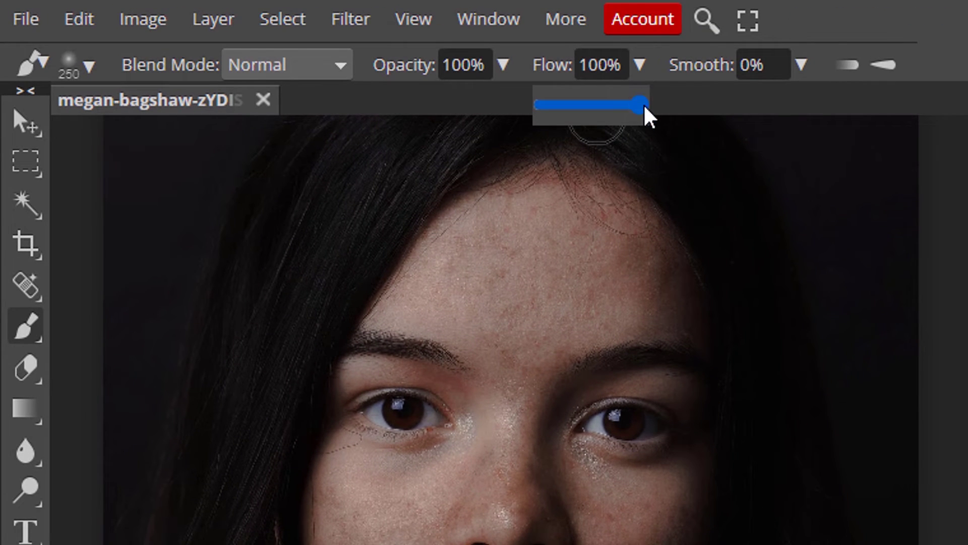
{"action": "left_click_drag", "start_coordinate": [646, 107], "coordinate": [595, 112]}
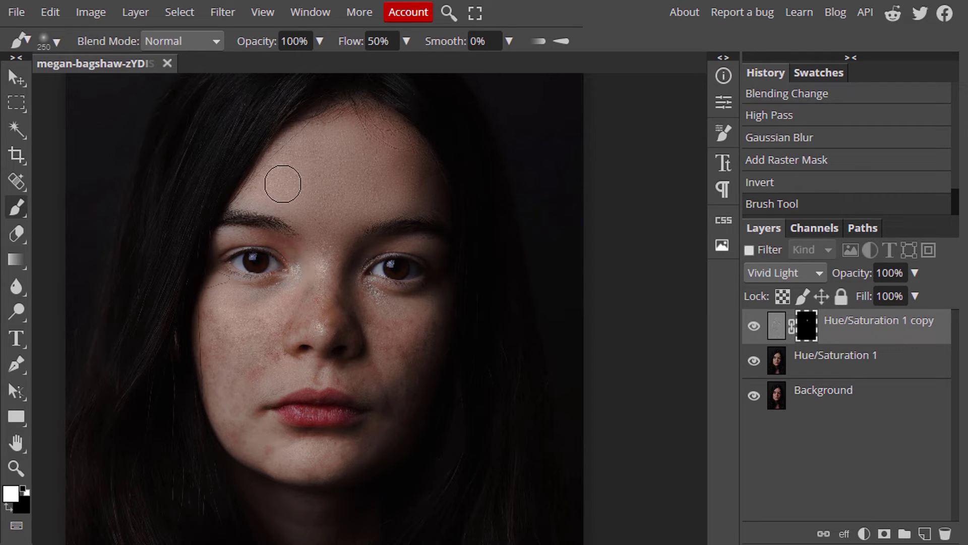
{"action": "mouse_move", "coordinate": [342, 138]}
{"action": "left_mouse_down"}
{"action": "mouse_move", "coordinate": [361, 146]}
{"action": "mouse_move", "coordinate": [353, 186]}
{"action": "left_mouse_up"}
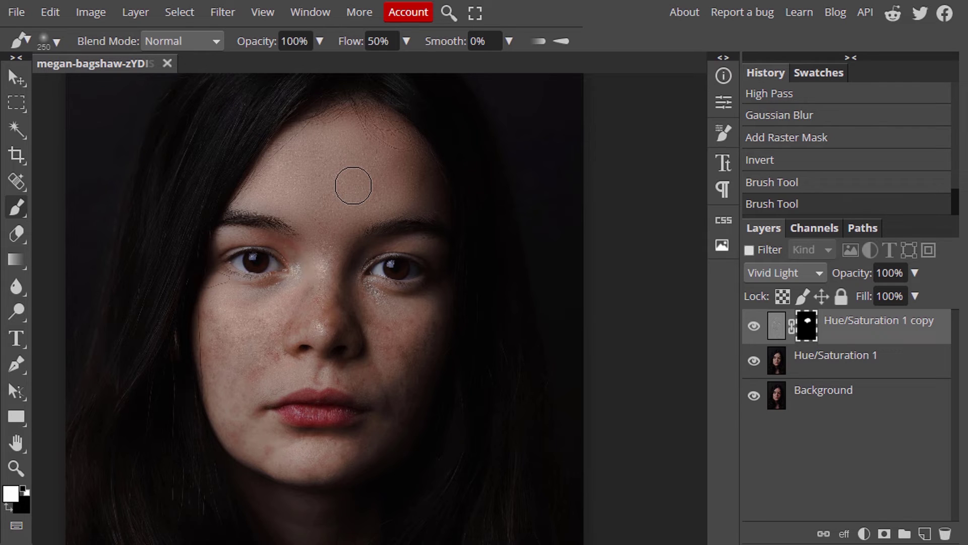
- Reduce the brush size to 90 and paint the mask over the left-hand eyelid and the nose
{"action": "scroll", "coordinate": [326, 268], "scroll_direction": "up", "scroll_amount": 2}
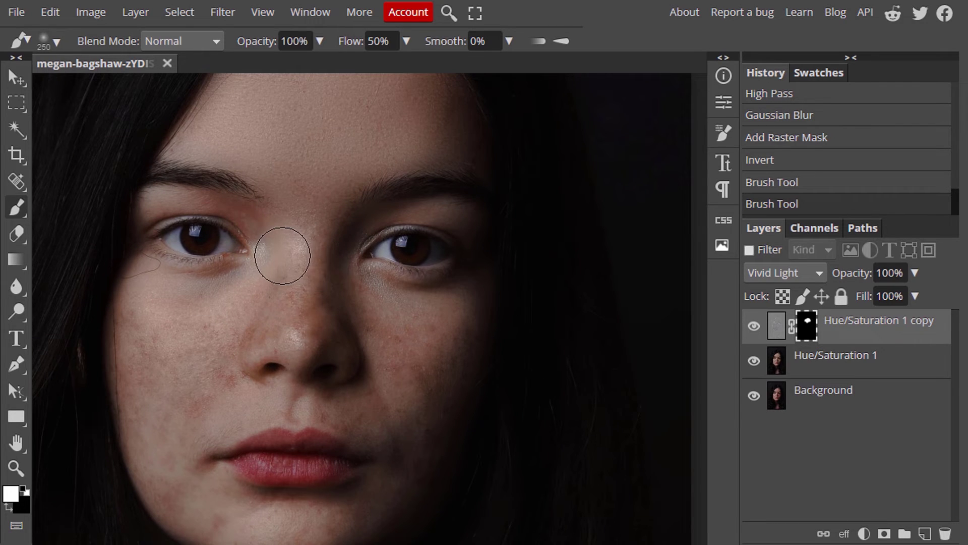
{"action": "key", "text": "bracketleft"}
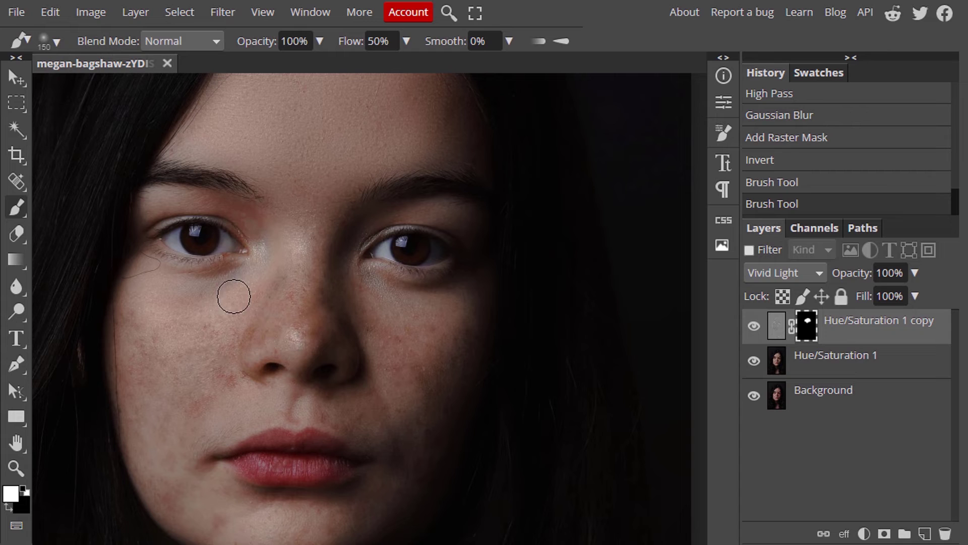
{"action": "key", "text": "bracketleft"}
{"action": "key", "text": "bracketleft"}
{"action": "left_click_drag", "start_coordinate": [153, 201], "coordinate": [194, 202]}
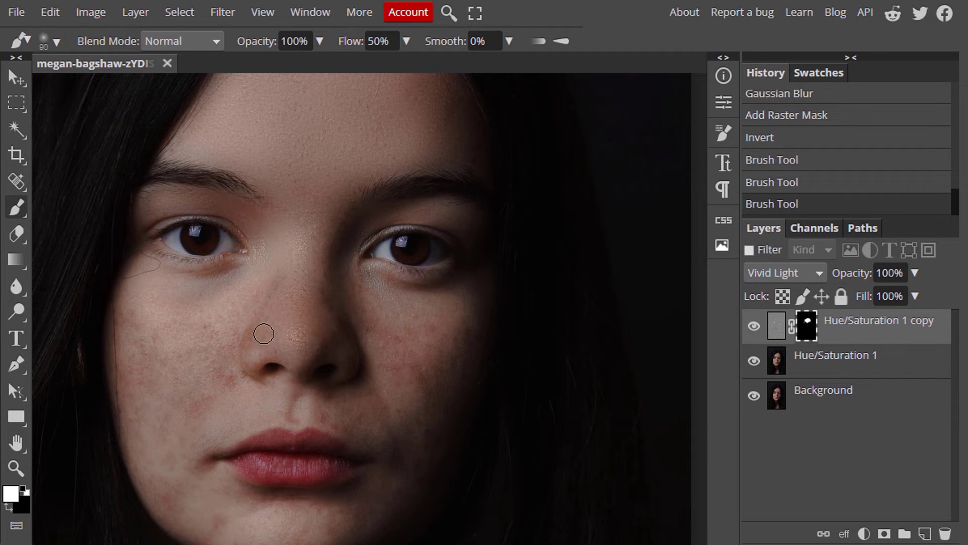
{"action": "left_click_drag", "start_coordinate": [336, 341], "coordinate": [324, 265]}
- Enlarge the brush to 150 and paint the mask over the left-hand cheek down to the jaw
{"action": "key", "text": "bracketright"}
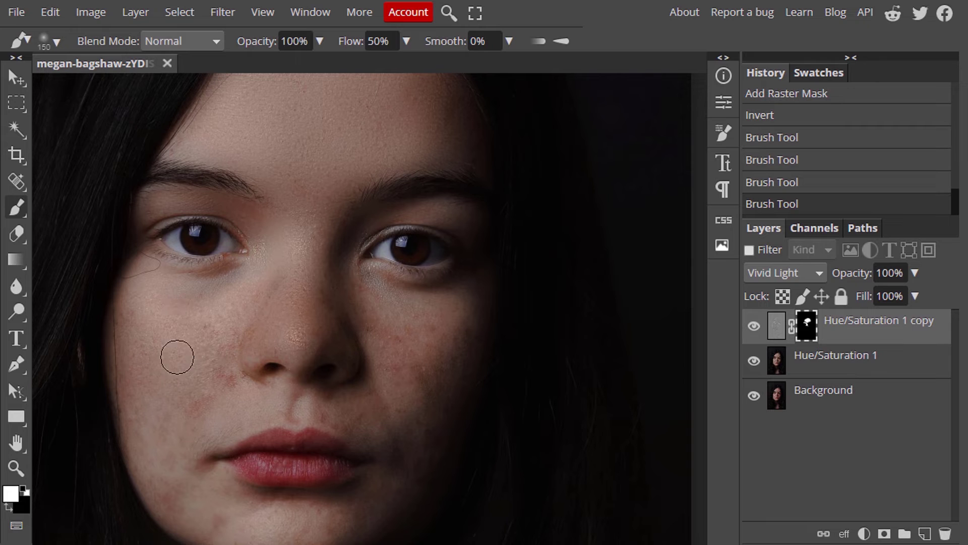
{"action": "left_click_drag", "start_coordinate": [175, 336], "coordinate": [166, 484]}
{"action": "scroll", "coordinate": [167, 479], "scroll_direction": "down", "scroll_amount": 2}
{"action": "mouse_move", "coordinate": [179, 356]}
{"action": "left_mouse_down"}
{"action": "mouse_move", "coordinate": [218, 329]}
{"action": "mouse_move", "coordinate": [203, 336]}
{"action": "left_mouse_up"}
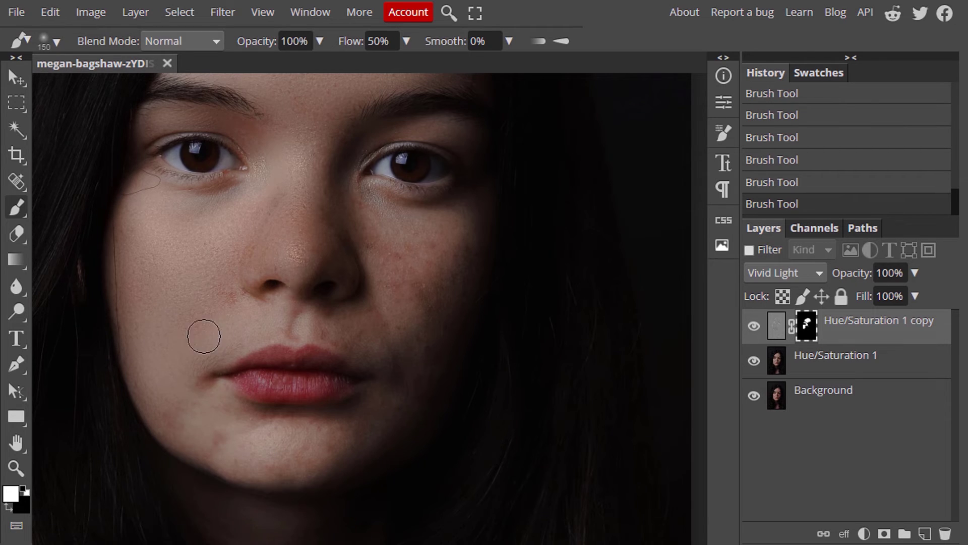
- Paint the mask around the mouth, chin and right-hand cheek with brush sizes 90 and 125
{"action": "key", "text": "bracketleft"}
{"action": "key", "text": "bracketleft"}
{"action": "key", "text": "bracketleft"}
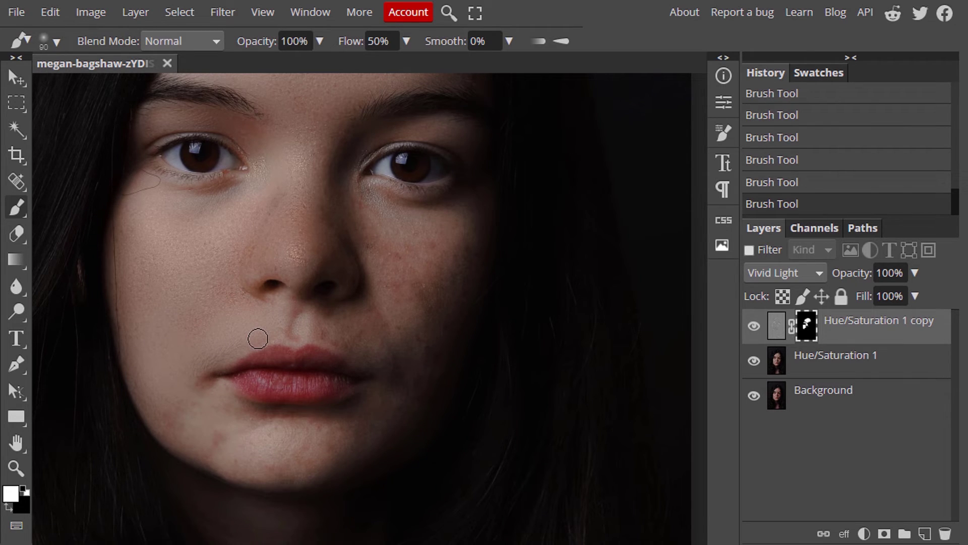
{"action": "key", "text": "bracketright"}
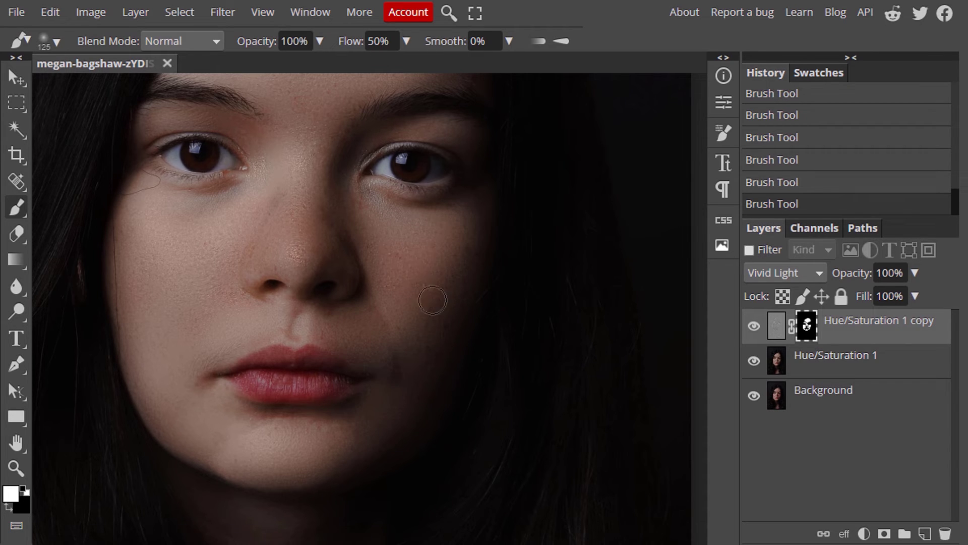
- Examine the smoothed skin both in close-up and across the whole face
{"action": "key", "text": "ctrl+minus"}
{"action": "key", "text": "ctrl+minus"}
{"action": "key", "text": "ctrl+minus"}
{"action": "key", "text": "ctrl+plus"}
{"action": "key", "text": "ctrl+plus"}
{"action": "key", "text": "ctrl+plus"}
{"action": "key", "text": "ctrl+plus"}
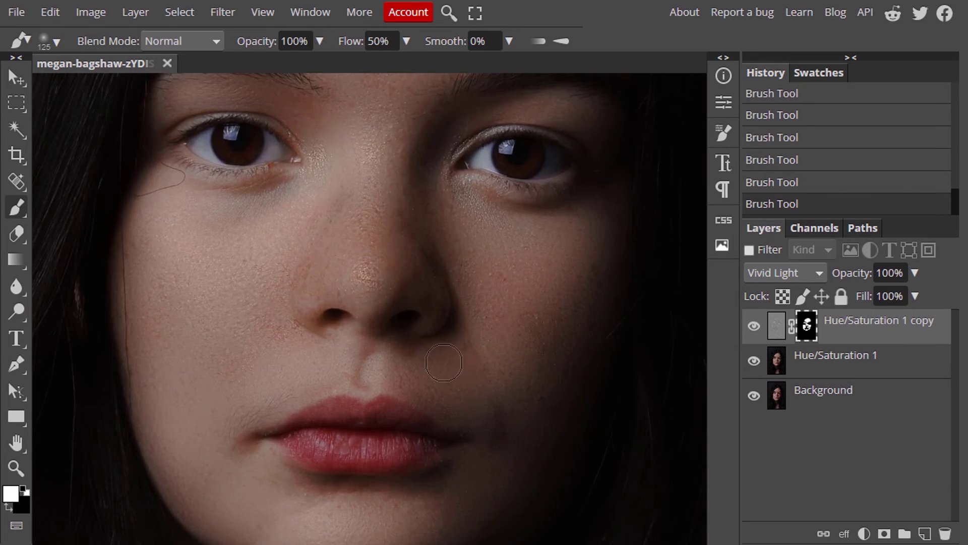
{"action": "key", "text": "ctrl+minus"}
{"action": "key", "text": "ctrl+minus"}
{"action": "key", "text": "ctrl+minus"}
{"action": "key", "text": "ctrl+minus"}
{"action": "scroll", "coordinate": [368, 313], "scroll_direction": "up", "scroll_amount": 5}
- Undo the last brush strokes on the layer mask
{"action": "key", "text": "ctrl+z"}
{"action": "key", "text": "ctrl+z"}
{"action": "key", "text": "ctrl+z"}
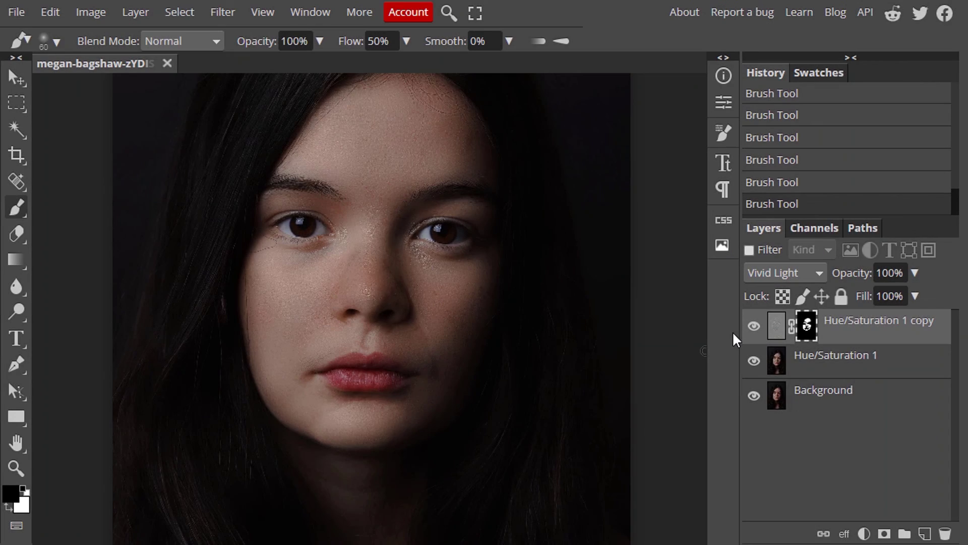
- Compare the portrait before and after smoothing by hiding and showing the Hue/Saturation 1 copy layer
{"action": "left_click", "coordinate": [754, 327]}
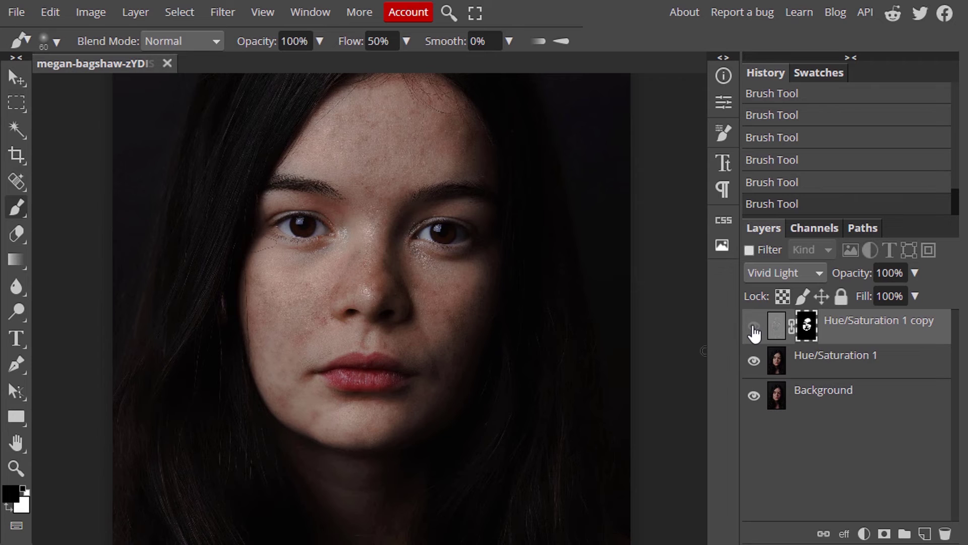
{"action": "left_click", "coordinate": [754, 328]}
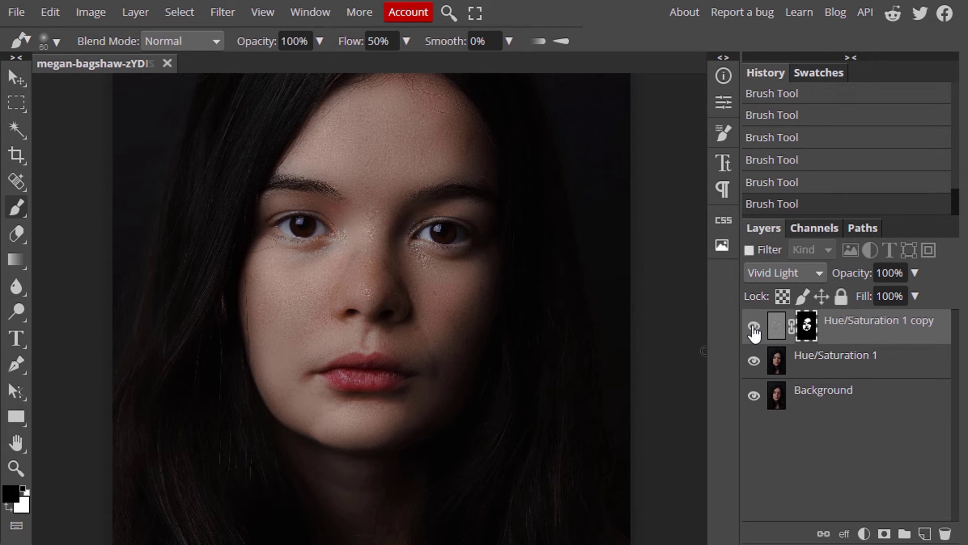
- Swap the foreground color back to white and set the Hue/Saturation 1 copy layer's opacity to 80%
{"action": "left_click", "coordinate": [8, 507]}
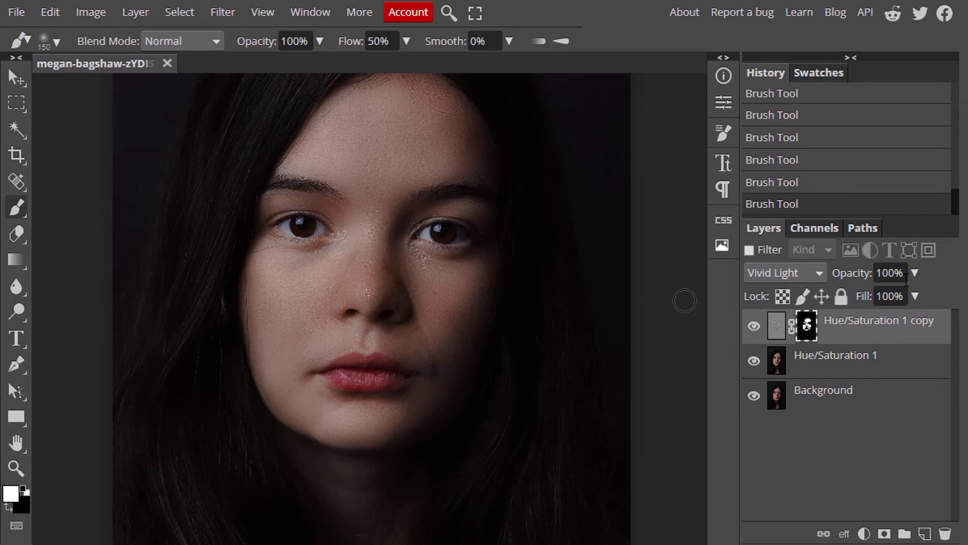
{"action": "left_click_drag", "start_coordinate": [914, 273], "coordinate": [895, 295]}
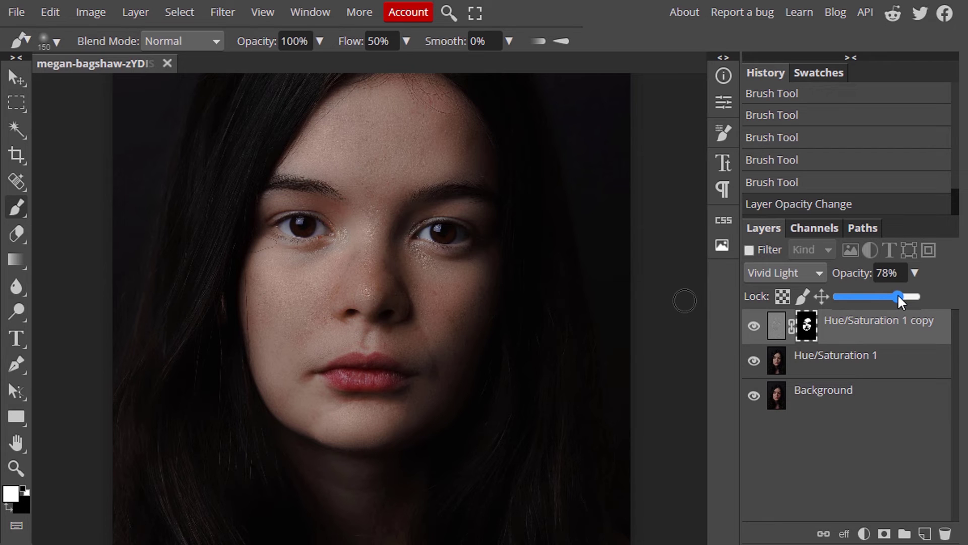
- Create a merged copy of the retouched portrait as a new top layer and apply Auto Contrast to it
{"action": "key", "text": "ctrl+0"}
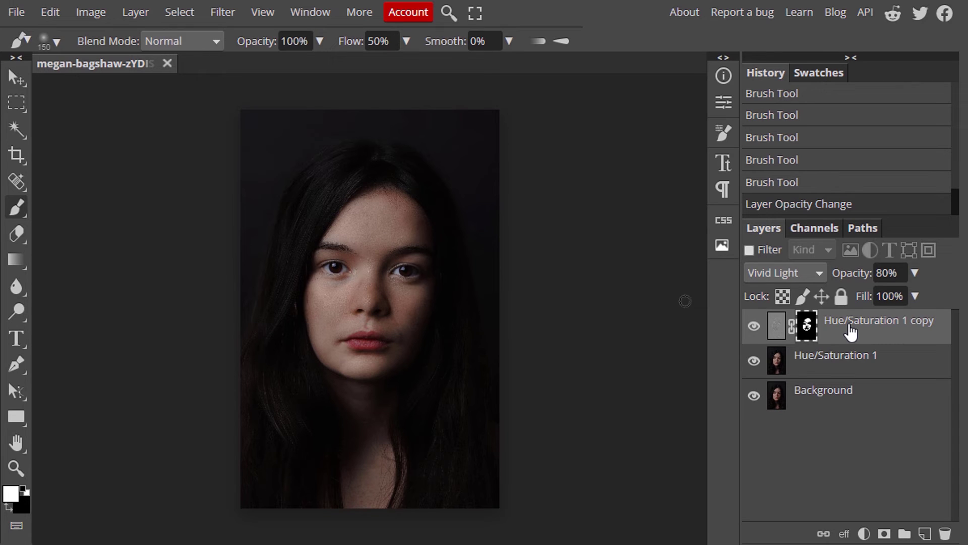
{"action": "key", "text": "ctrl+alt+e"}
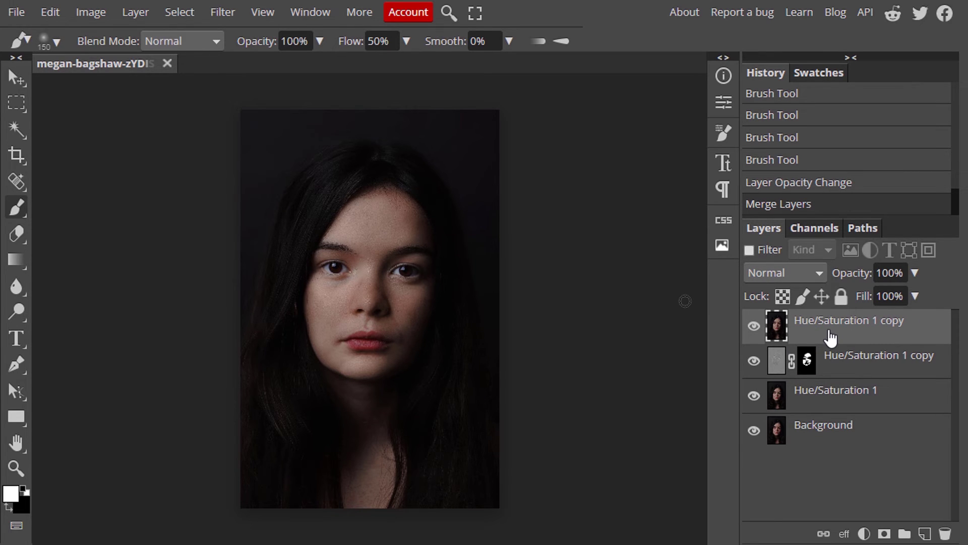
{"action": "left_click", "coordinate": [101, 15]}
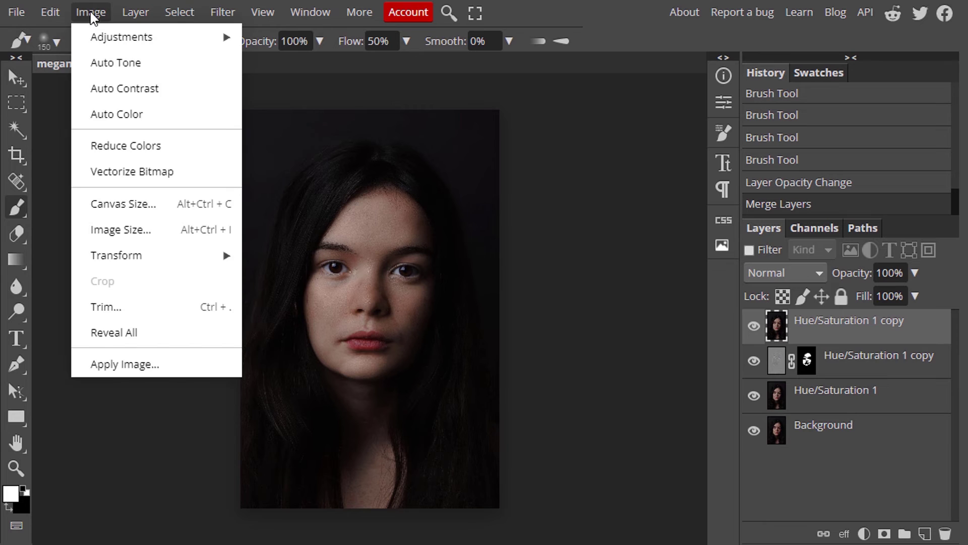
{"action": "left_click", "coordinate": [138, 90]}
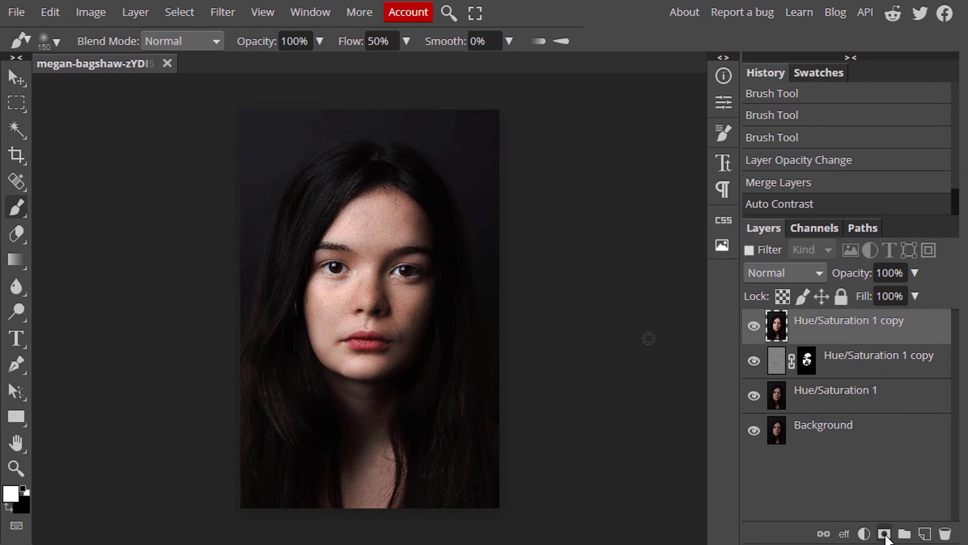
- Add a layer mask to the contrast-enhanced top layer and paint black around the face over the hair and background with a 1000 px brush
{"action": "left_click", "coordinate": [885, 535]}
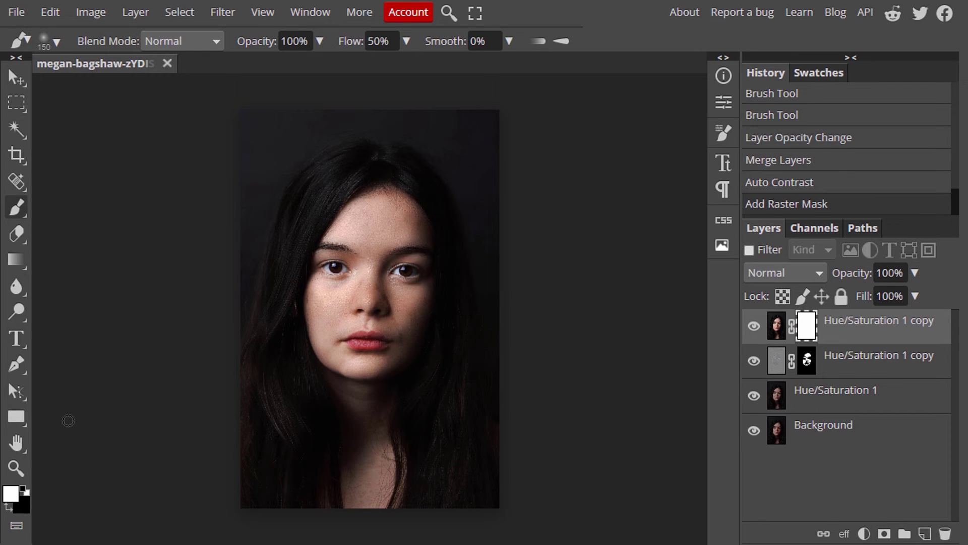
{"action": "left_click", "coordinate": [8, 508]}
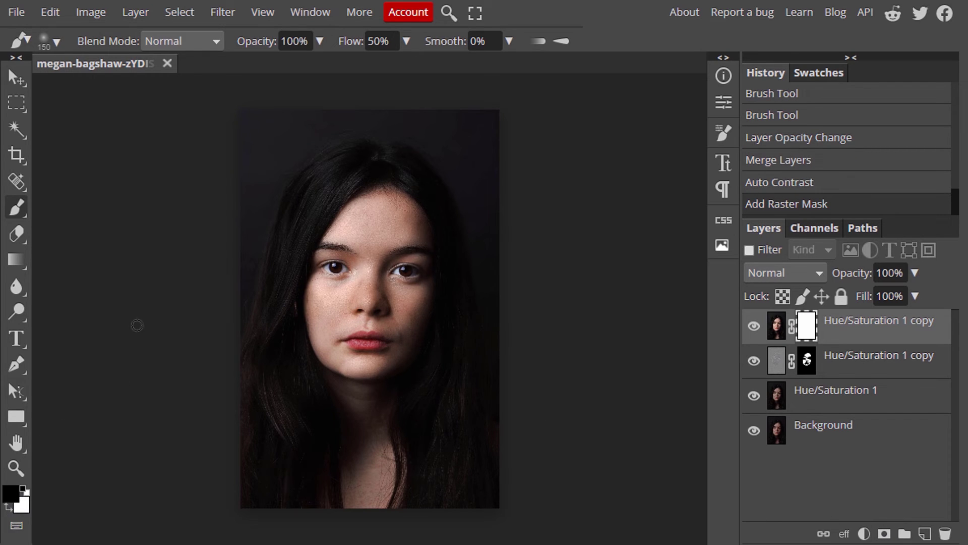
{"action": "key", "text": "bracketright"}
{"action": "key", "text": "bracketright"}
{"action": "key", "text": "bracketright"}
{"action": "key", "text": "bracketright"}
{"action": "key", "text": "bracketright"}
{"action": "key", "text": "bracketright"}
{"action": "key", "text": "bracketright"}
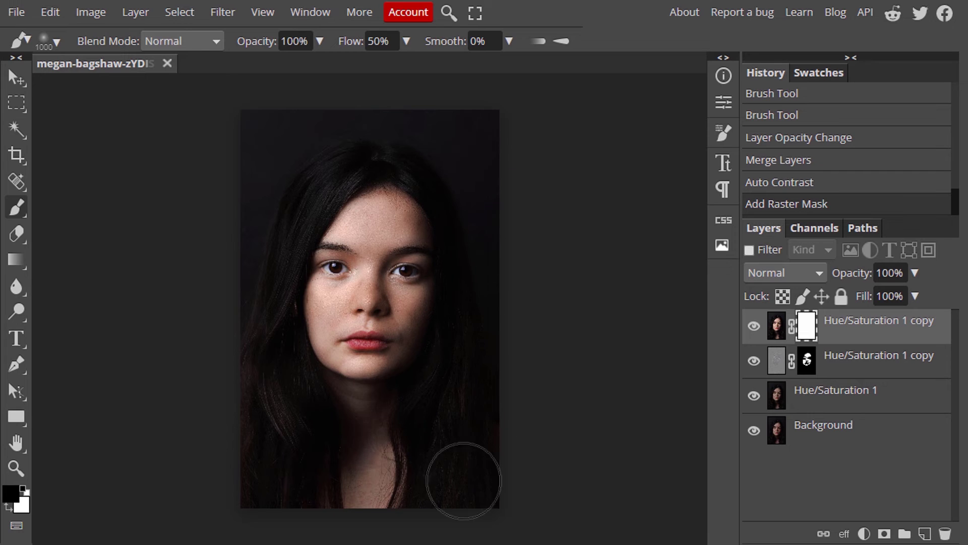
{"action": "mouse_move", "coordinate": [358, 102]}
{"action": "left_mouse_down"}
{"action": "mouse_move", "coordinate": [290, 405]}
{"action": "mouse_move", "coordinate": [246, 416]}
{"action": "mouse_move", "coordinate": [305, 206]}
{"action": "left_mouse_up"}
- Group the Hue/Saturation 1 layer and both Hue/Saturation 1 copy layers into one folder above the Background
{"action": "left_click", "coordinate": [845, 402]}
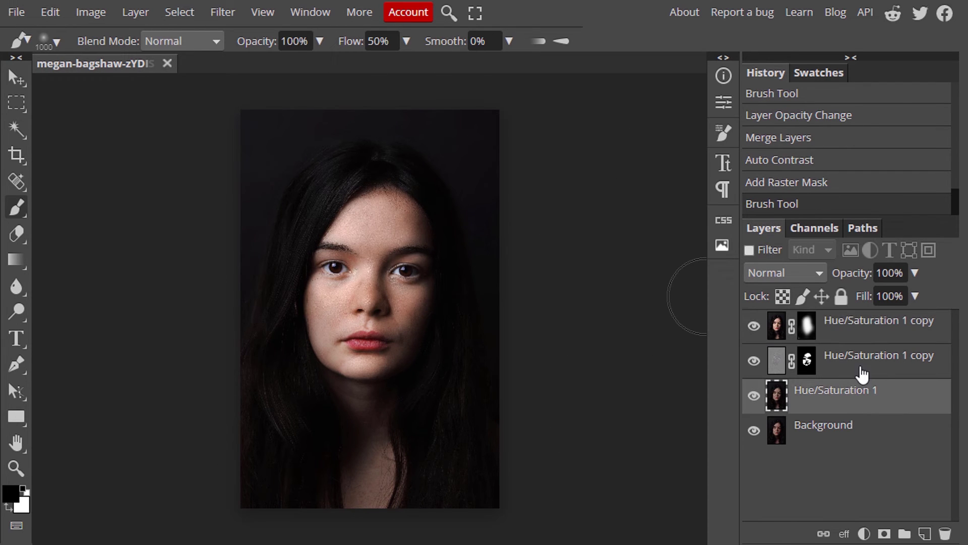
{"action": "left_click", "coordinate": [858, 335], "text": "shift"}
{"action": "key", "text": "ctrl+g"}
- Compare the portrait before and after retouching by hiding and showing Folder 1, and inspect the face up close
{"action": "left_click", "coordinate": [753, 319]}
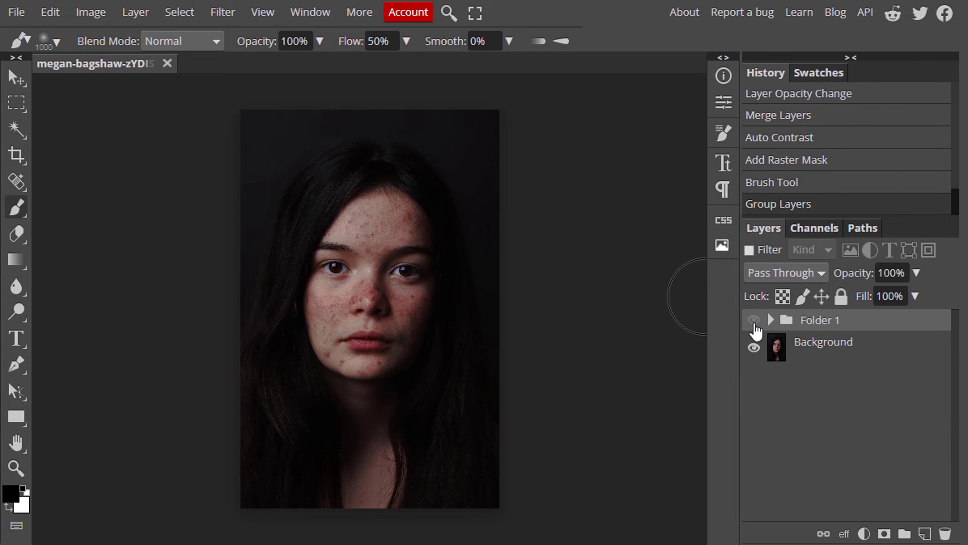
{"action": "left_click", "coordinate": [754, 320]}
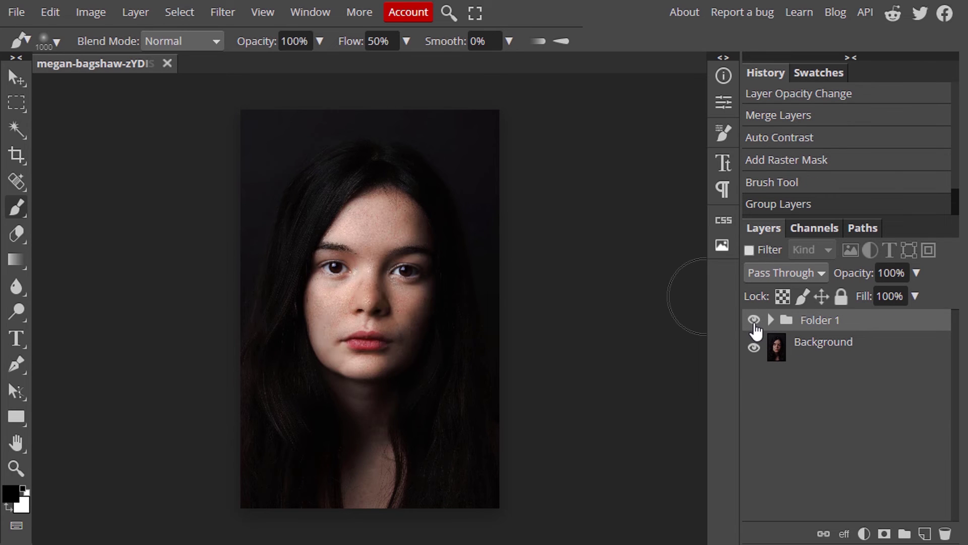
{"action": "key", "text": "ctrl+plus"}
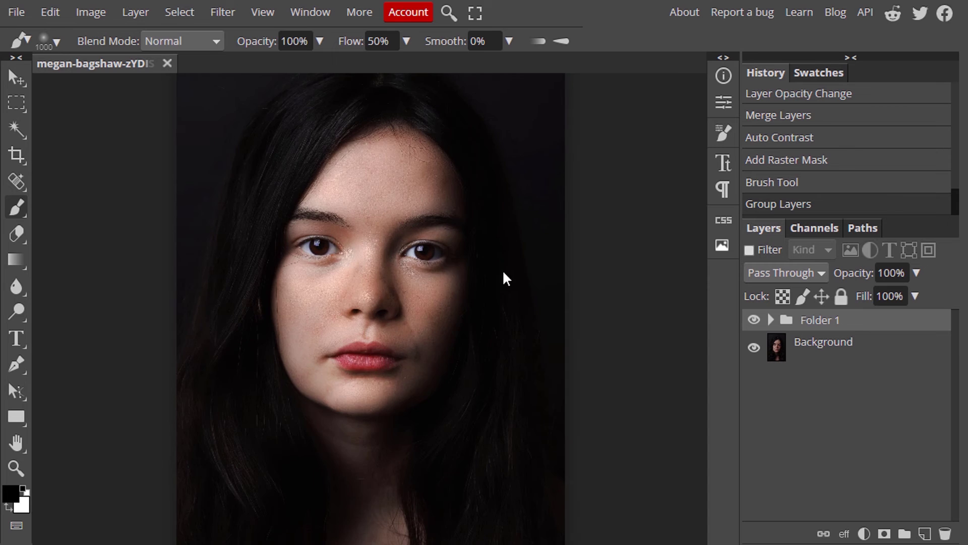
{"action": "key", "text": "ctrl+plus"}
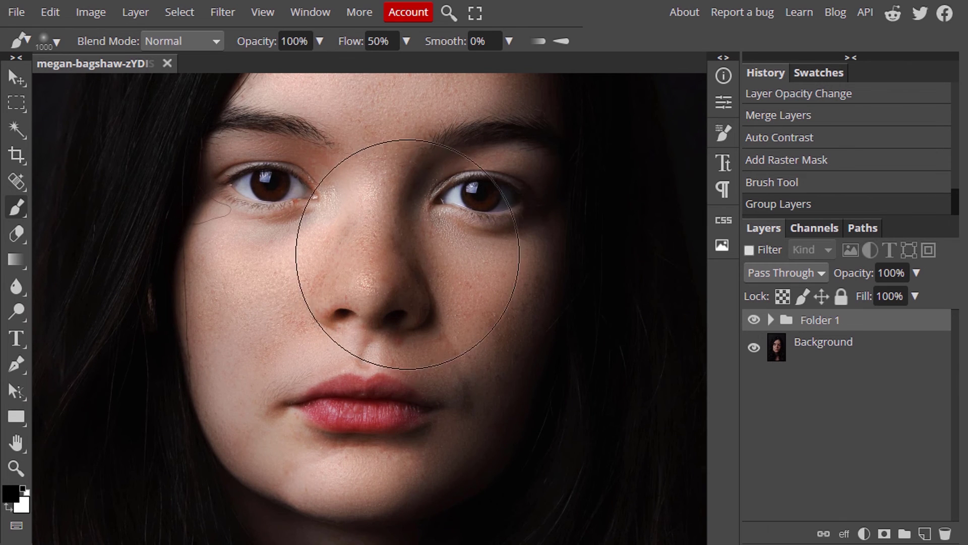
{"action": "key", "text": "ctrl+minus"}
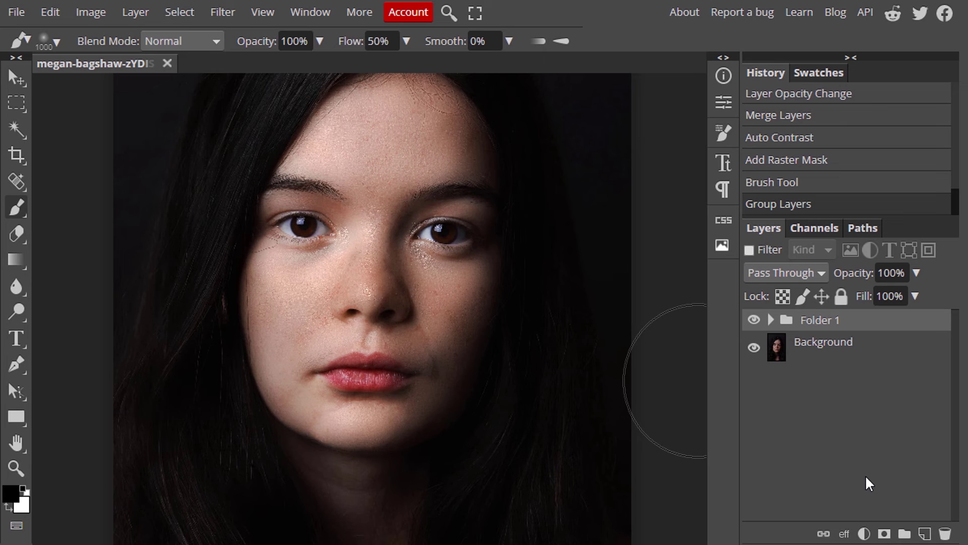
- Add a Hue/Saturation adjustment layer with the Red range's saturation set to 21, and invert its mask to black
{"action": "left_click", "coordinate": [864, 533]}
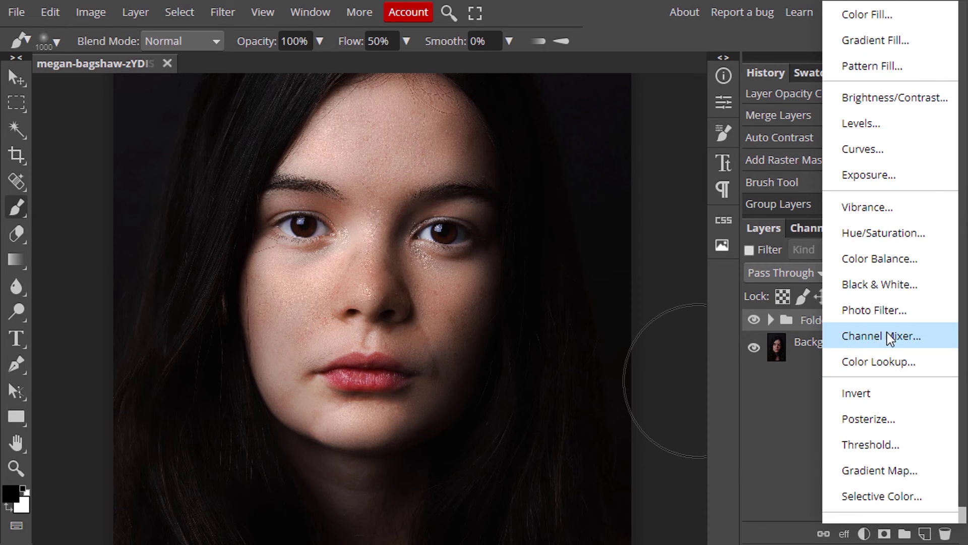
{"action": "left_click", "coordinate": [863, 236]}
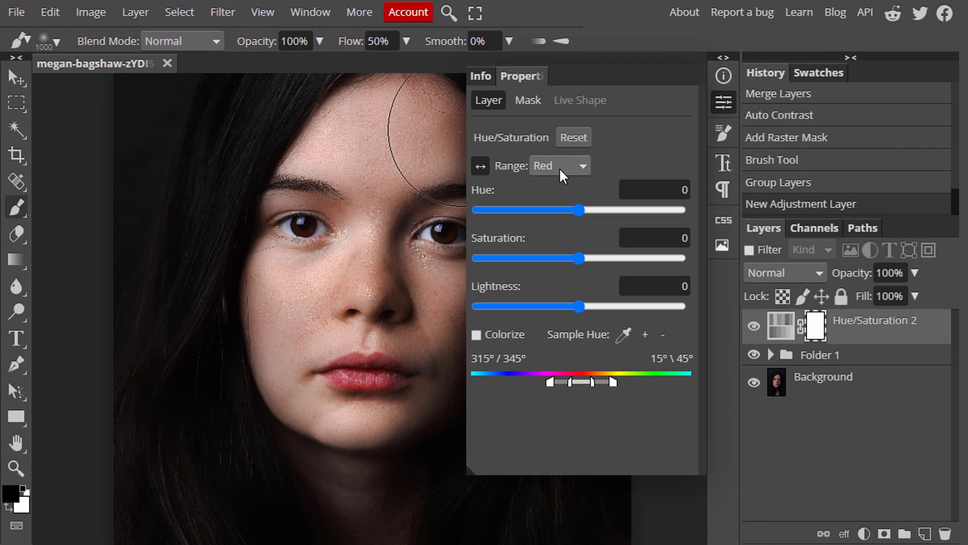
{"action": "left_click_drag", "start_coordinate": [579, 258], "coordinate": [602, 261]}
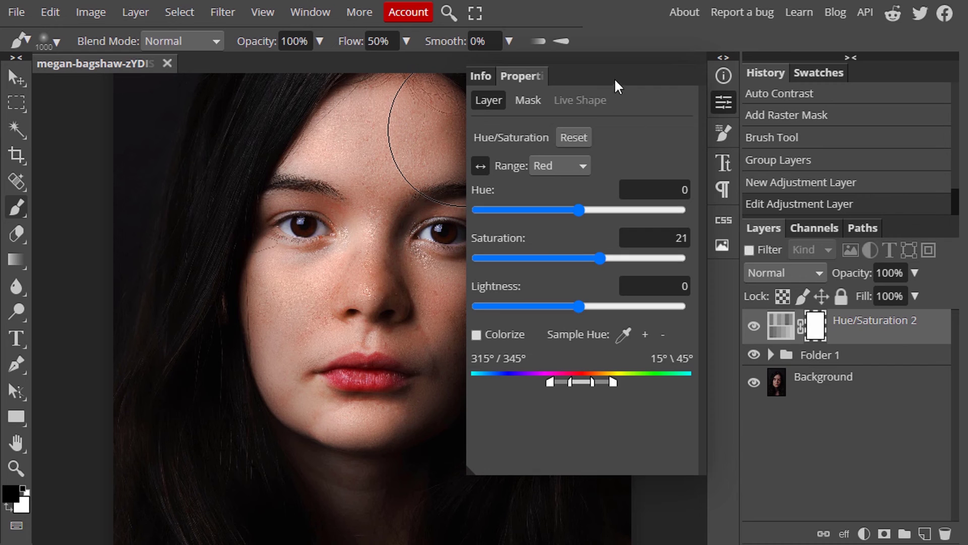
{"action": "left_click", "coordinate": [724, 103]}
{"action": "key", "text": "ctrl+i"}
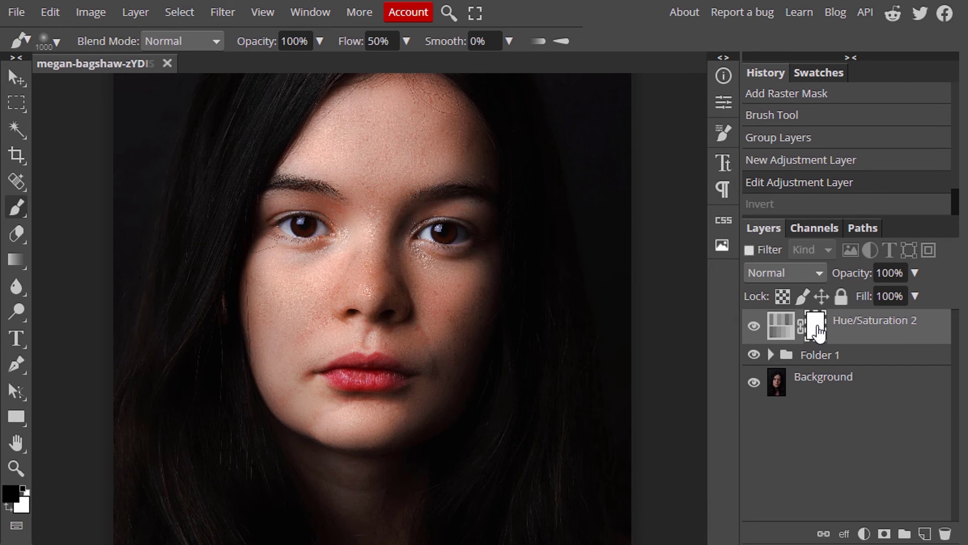
{"action": "key", "text": "ctrl+i"}
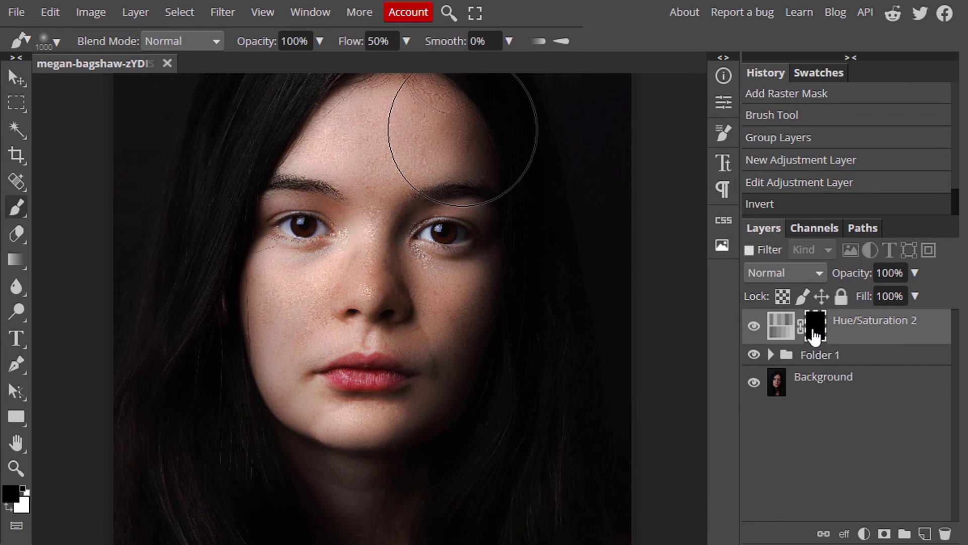
- Paint white on the Hue/Saturation 2 mask over the cheeks and nose with a 400 px brush at 25% flow
{"action": "left_click", "coordinate": [10, 508]}
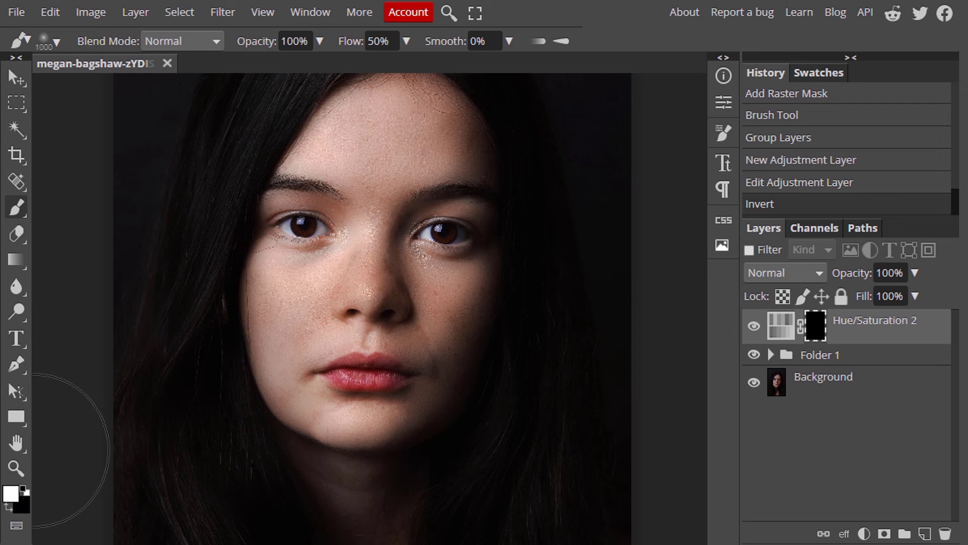
{"action": "key", "text": "bracketleft"}
{"action": "key", "text": "bracketleft"}
{"action": "key", "text": "bracketleft"}
{"action": "key", "text": "bracketleft"}
{"action": "key", "text": "bracketleft"}
{"action": "key", "text": "bracketleft"}
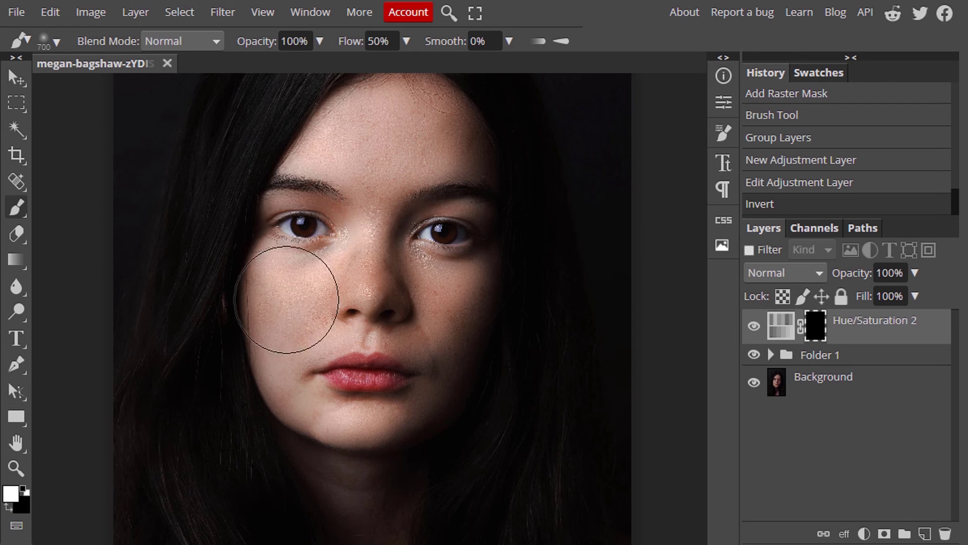
{"action": "left_click", "coordinate": [406, 44]}
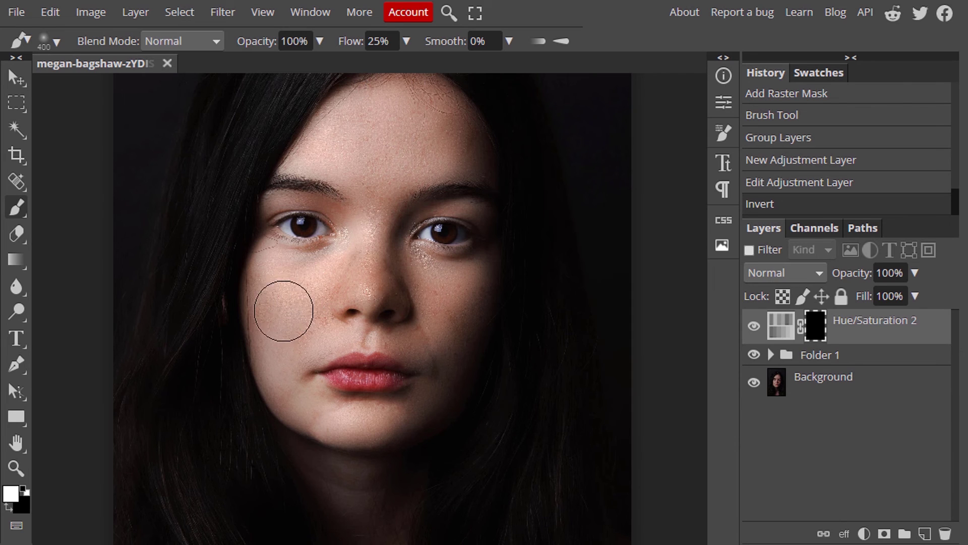
{"action": "mouse_move", "coordinate": [287, 307]}
{"action": "left_mouse_down"}
{"action": "mouse_move", "coordinate": [326, 296]}
{"action": "mouse_move", "coordinate": [365, 279]}
{"action": "mouse_move", "coordinate": [369, 301]}
{"action": "mouse_move", "coordinate": [372, 281]}
{"action": "left_mouse_up"}
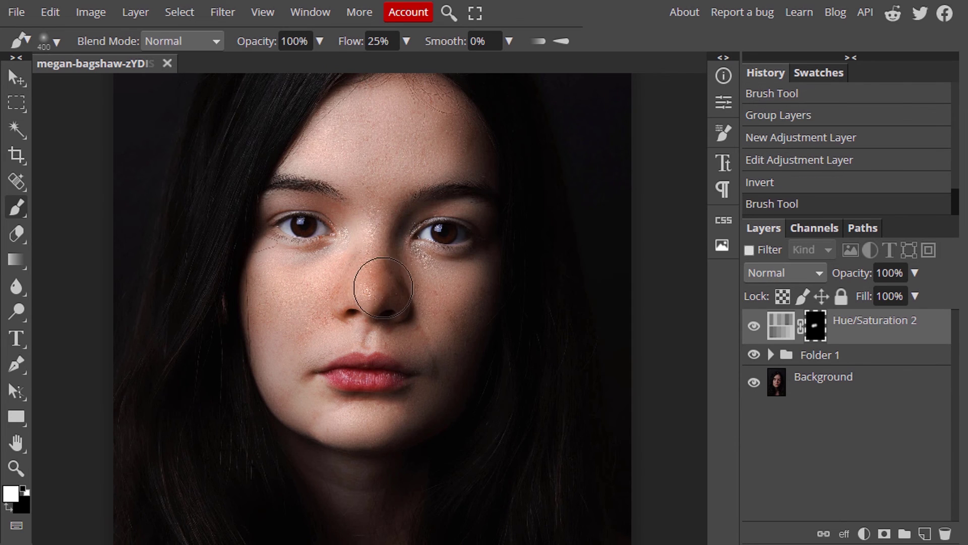
{"action": "mouse_move", "coordinate": [455, 306]}
{"action": "left_mouse_down"}
{"action": "mouse_move", "coordinate": [471, 302]}
{"action": "mouse_move", "coordinate": [447, 320]}
{"action": "mouse_move", "coordinate": [354, 295]}
{"action": "mouse_move", "coordinate": [264, 296]}
{"action": "mouse_move", "coordinate": [277, 306]}
{"action": "mouse_move", "coordinate": [275, 324]}
{"action": "mouse_move", "coordinate": [285, 323]}
{"action": "left_mouse_up"}
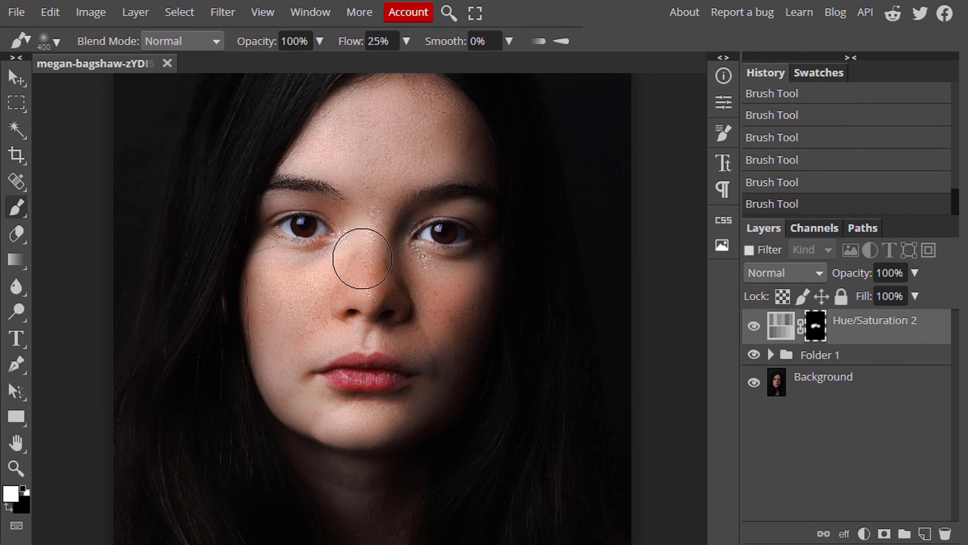
{"action": "mouse_move", "coordinate": [467, 303]}
{"action": "left_mouse_down"}
{"action": "mouse_move", "coordinate": [479, 318]}
{"action": "mouse_move", "coordinate": [464, 322]}
{"action": "mouse_move", "coordinate": [466, 333]}
{"action": "left_mouse_up"}
- Reduce the brush to 175 px and paint more white on the Hue/Saturation 2 mask across the bridge of the nose
{"action": "scroll", "coordinate": [442, 383], "scroll_direction": "down", "scroll_amount": 4}
{"action": "scroll", "coordinate": [374, 309], "scroll_direction": "up", "scroll_amount": 4}
{"action": "scroll", "coordinate": [389, 410], "scroll_direction": "down", "scroll_amount": 3}
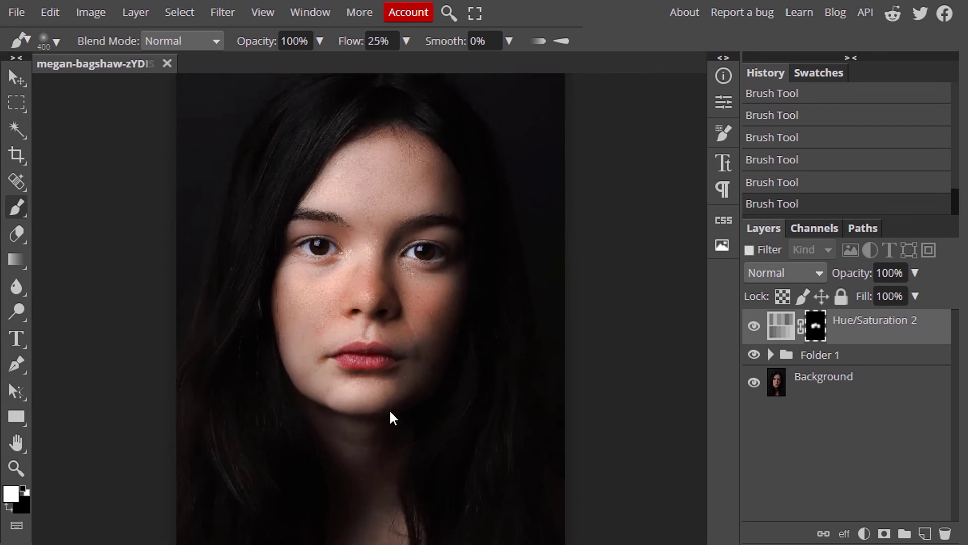
{"action": "scroll", "coordinate": [390, 409], "scroll_direction": "up", "scroll_amount": 6}
{"action": "key", "text": "bracketleft"}
{"action": "key", "text": "bracketleft"}
{"action": "key", "text": "bracketleft"}
{"action": "key", "text": "bracketleft"}
{"action": "left_click_drag", "start_coordinate": [335, 234], "coordinate": [385, 240]}
{"action": "scroll", "coordinate": [454, 303], "scroll_direction": "down", "scroll_amount": 6}
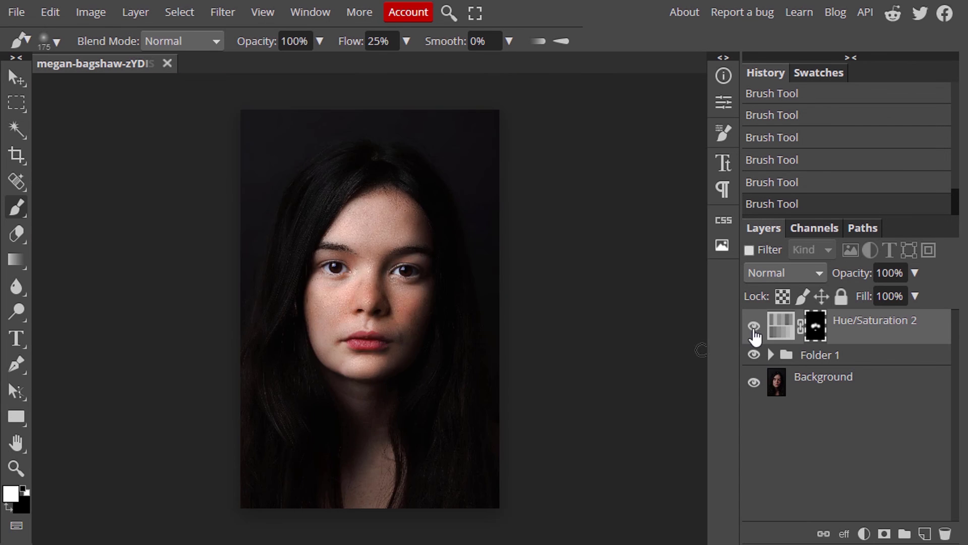
- Compare the cheeks and nose with and without the Hue/Saturation 2 layer, both close up and in the full portrait
{"action": "left_click", "coordinate": [754, 329]}
{"action": "key", "text": "ctrl+plus"}
{"action": "key", "text": "ctrl+plus"}
{"action": "key", "text": "ctrl+plus"}
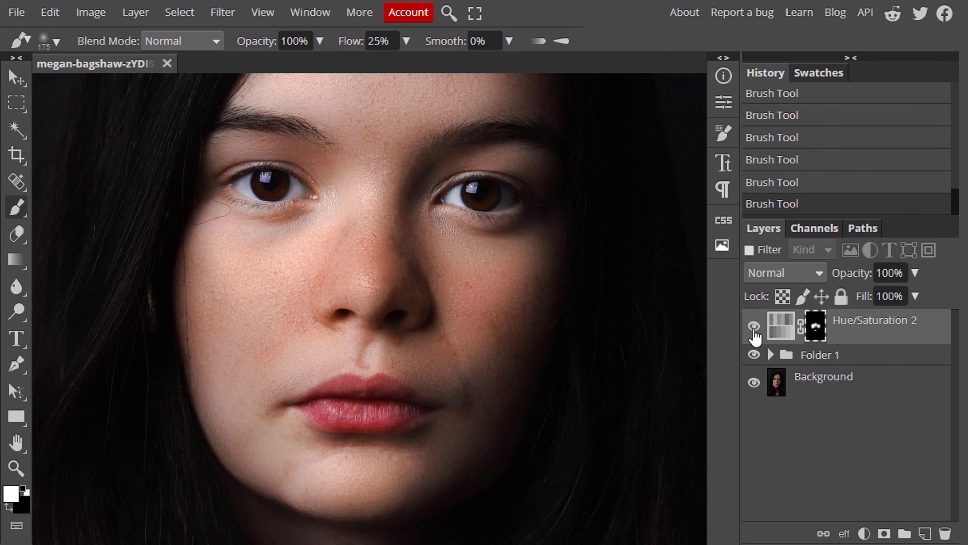
{"action": "key", "text": "ctrl+minus"}
{"action": "key", "text": "ctrl+minus"}
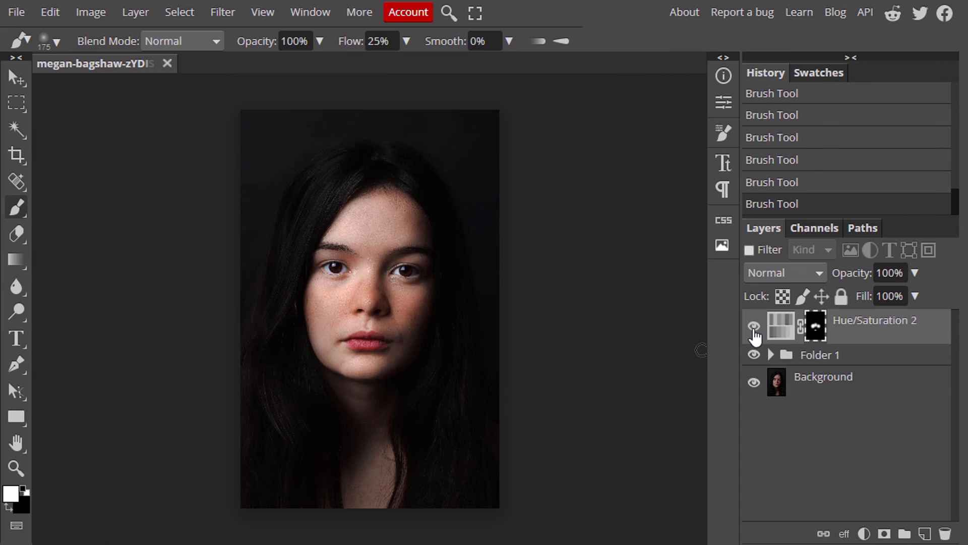